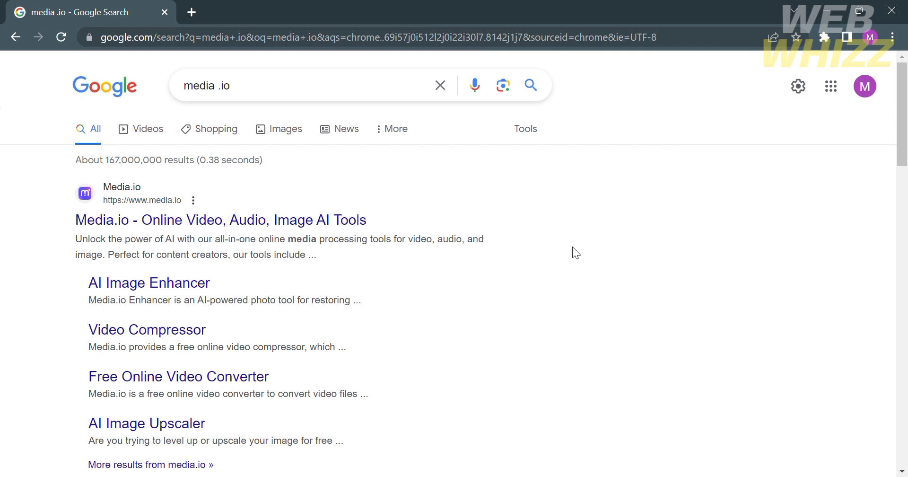
# Open the Media.io home page from the search results and dismiss the Google sign-in prompt
pyautogui.scroll(-2, 563, 251)
pyautogui.scroll(2, 563, 252)
pyautogui.click(211, 219)
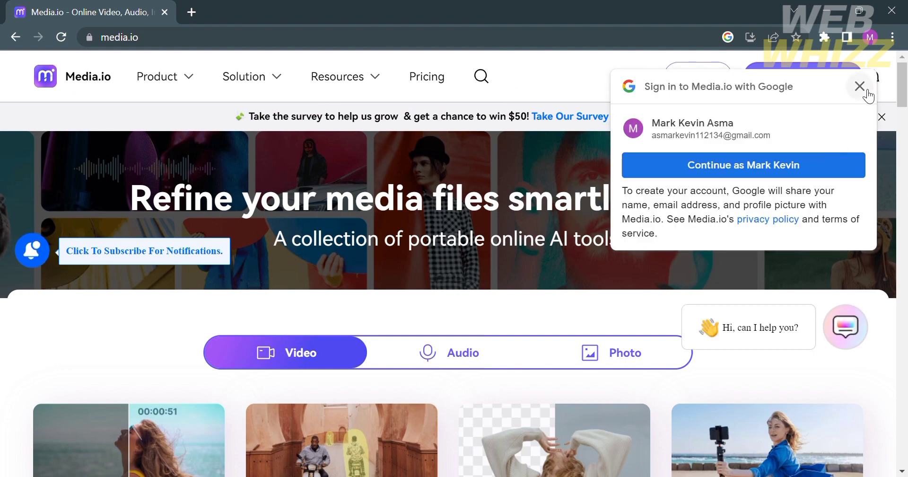
pyautogui.click(859, 87)
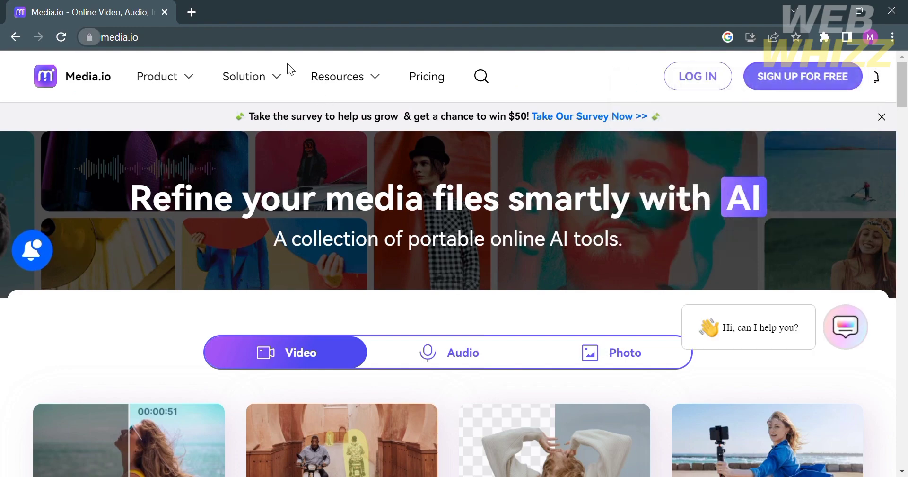
# Scroll down to the video tools grid, including Auto Color and Video Converter
pyautogui.scroll(-2, 311, 190)
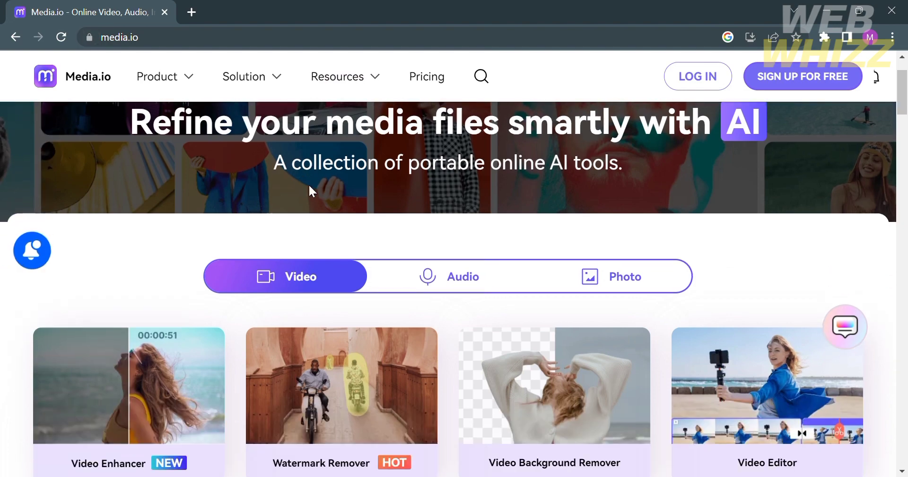
pyautogui.scroll(-5, 309, 189)
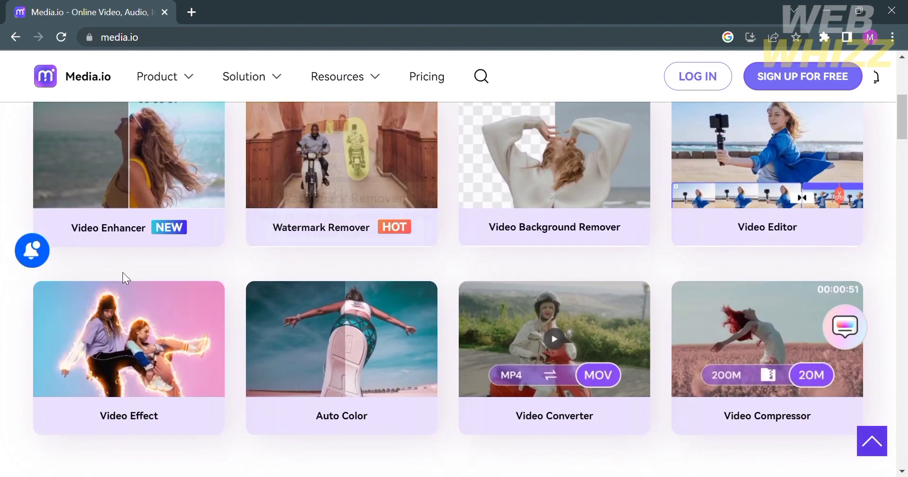
pyautogui.scroll(1, 233, 248)
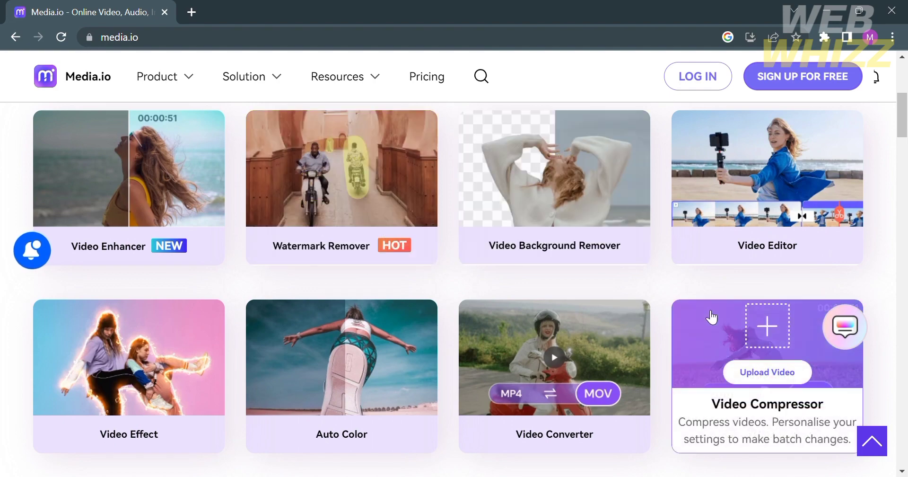
pyautogui.moveTo(715, 255)
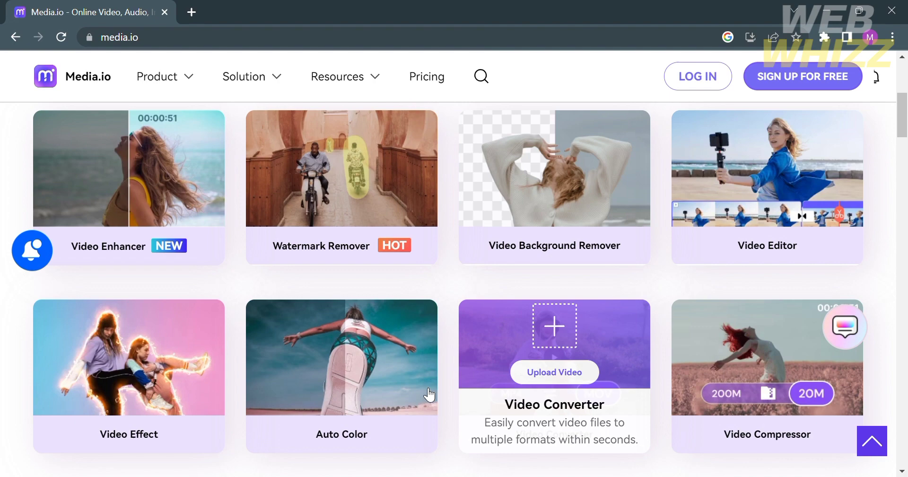
pyautogui.moveTo(175, 430)
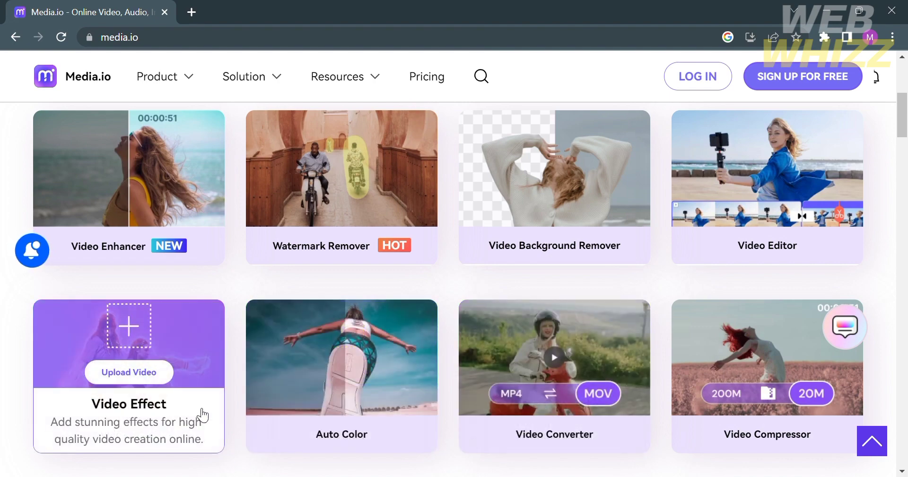
pyautogui.scroll(-2, 284, 395)
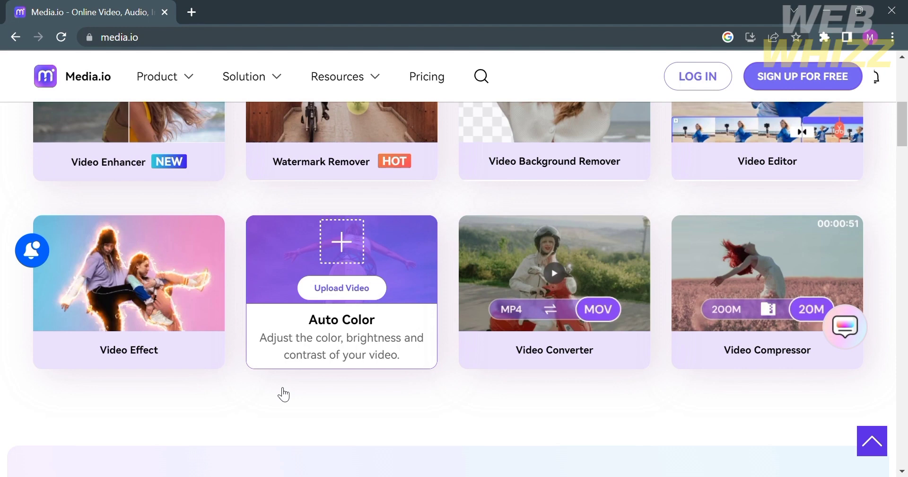
# Scroll down to the 'Free limited time trial' generative AI tools section
pyautogui.scroll(-7, 283, 394)
pyautogui.scroll(-3, 283, 394)
pyautogui.scroll(2, 284, 394)
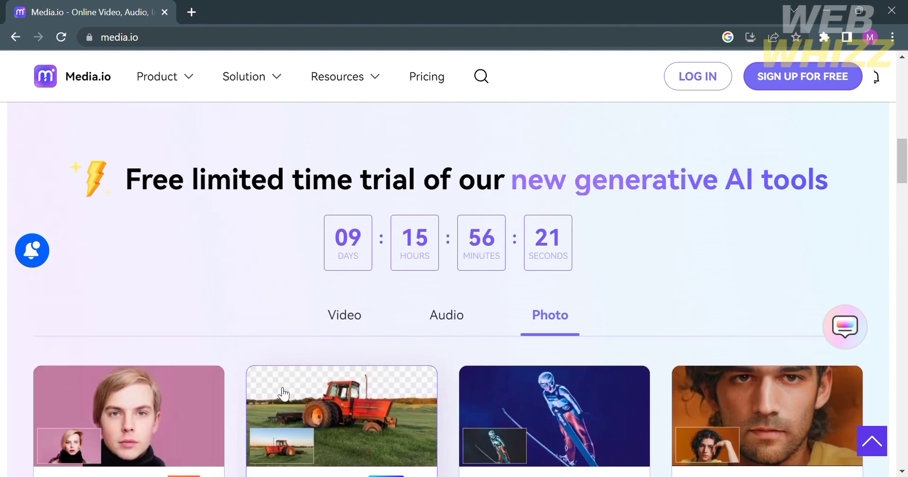
pyautogui.scroll(1, 283, 394)
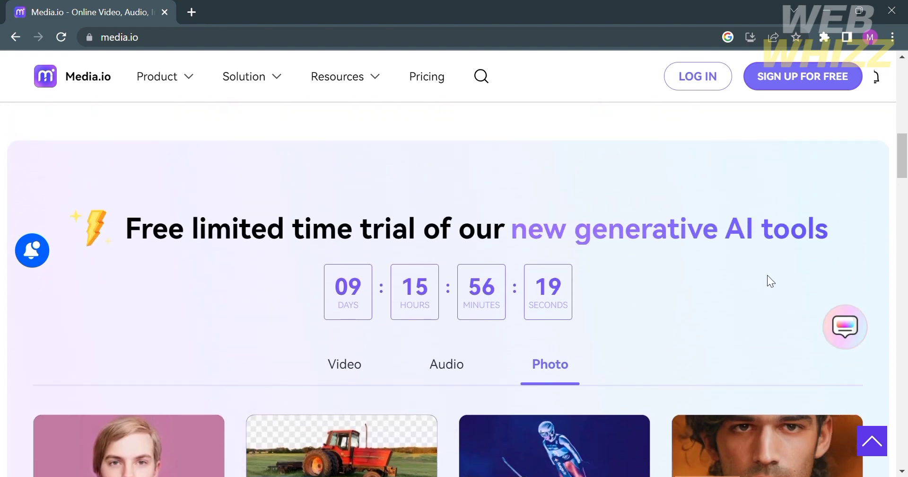
pyautogui.scroll(-4, 767, 277)
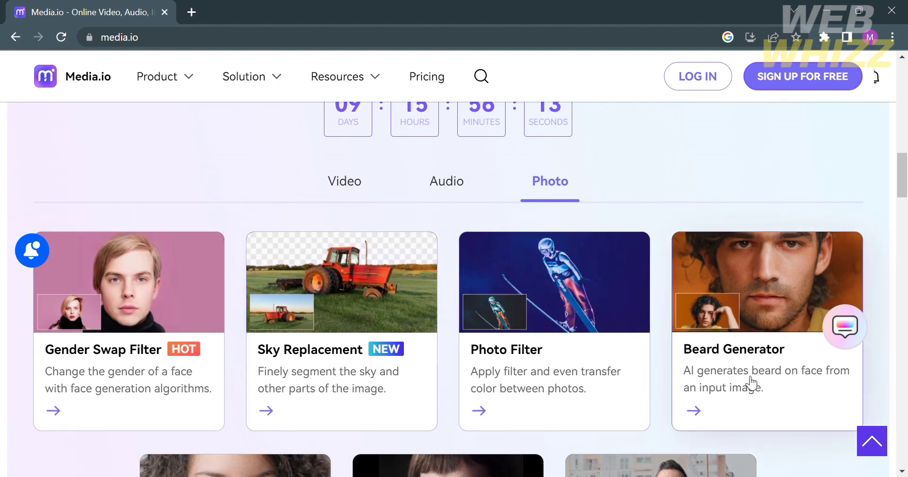
pyautogui.scroll(-5, 746, 378)
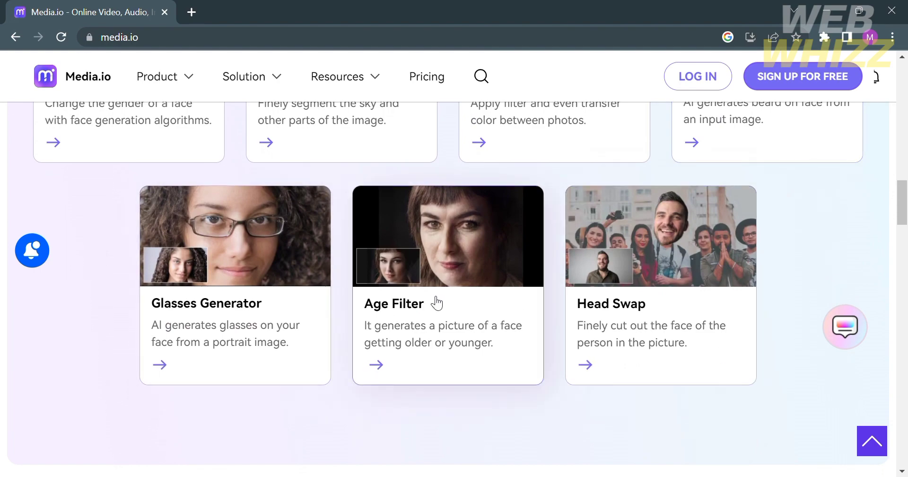
pyautogui.scroll(7, 668, 350)
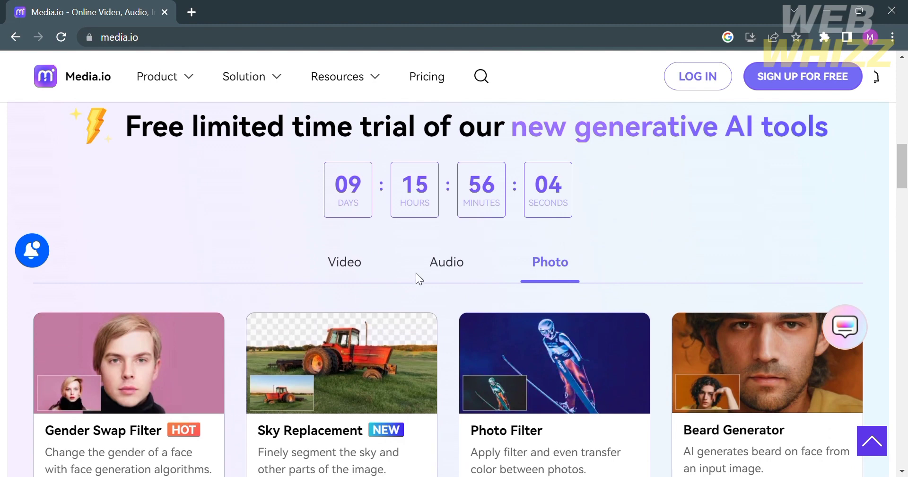
# Switch to the Audio tools and browse cards like Audio Scaling and Instrument Splitter
pyautogui.click(452, 263)
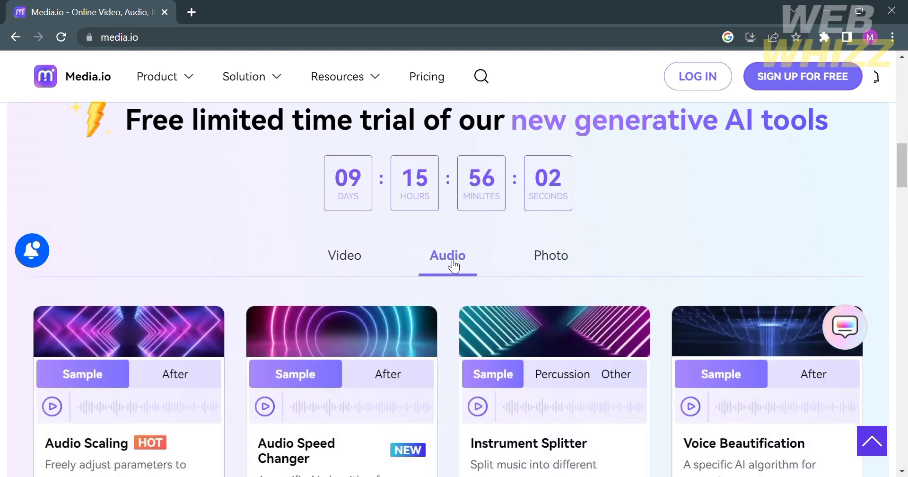
pyautogui.scroll(-3, 453, 266)
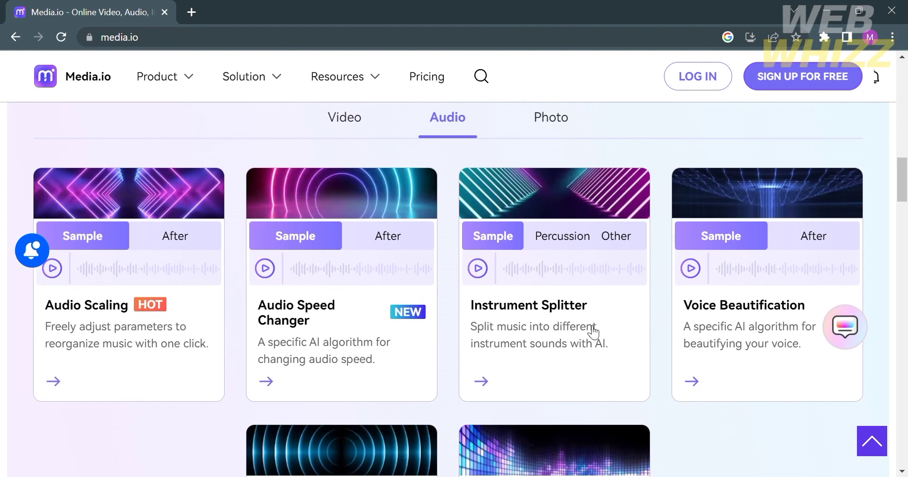
pyautogui.scroll(-1, 593, 329)
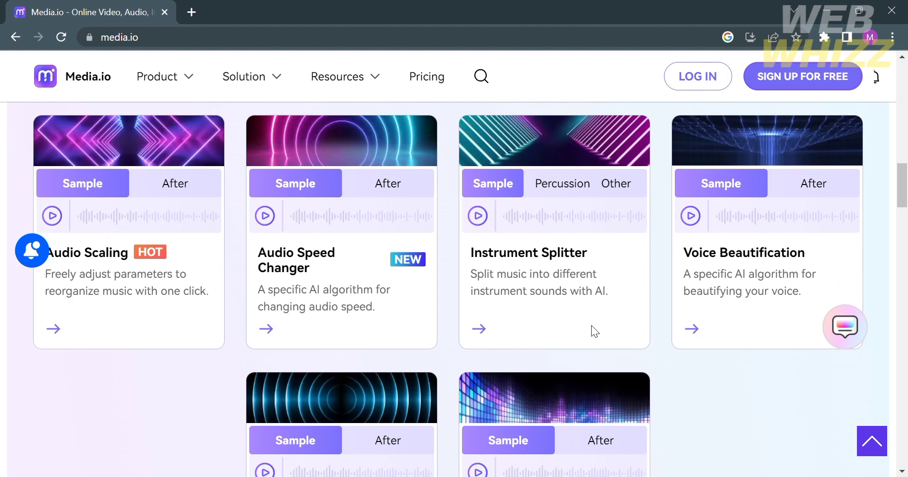
pyautogui.scroll(-3, 754, 298)
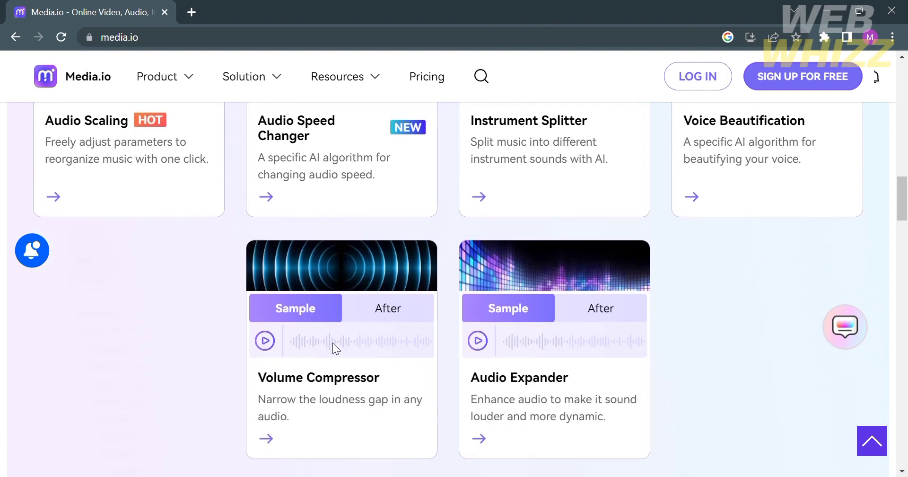
pyautogui.scroll(9, 333, 343)
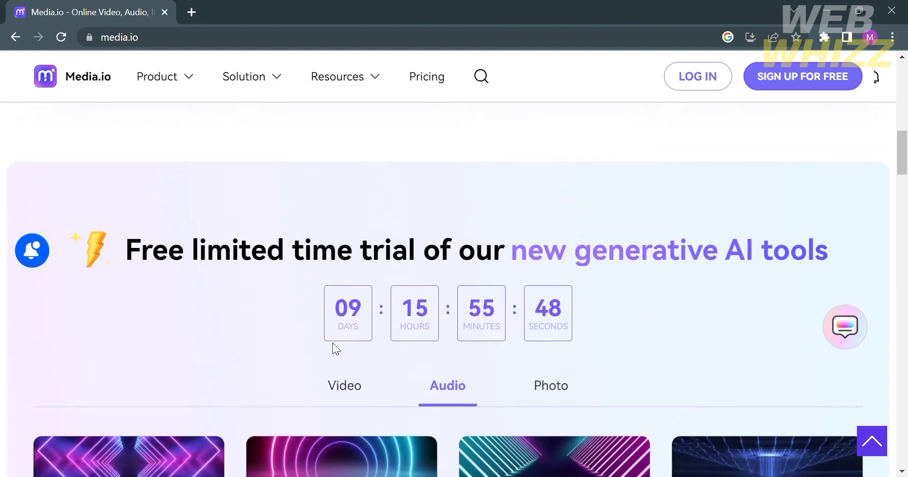
pyautogui.click(345, 386)
pyautogui.scroll(-8, 350, 390)
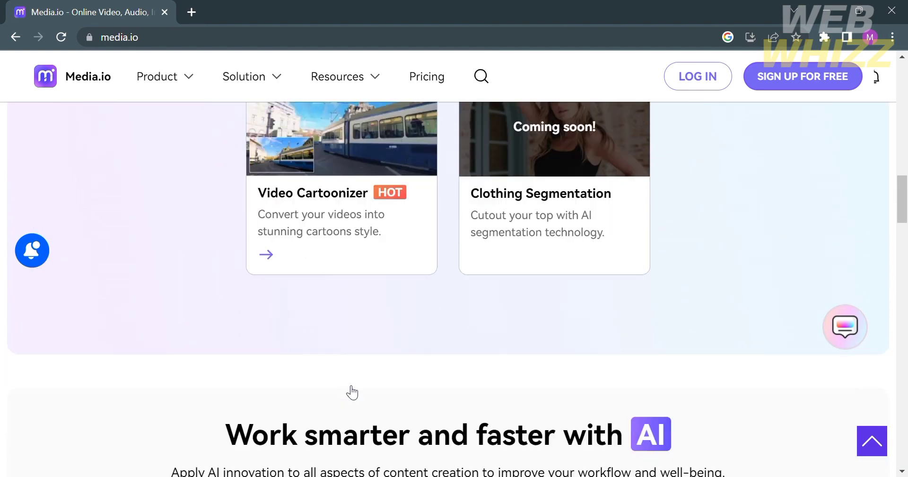
pyautogui.scroll(4, 346, 387)
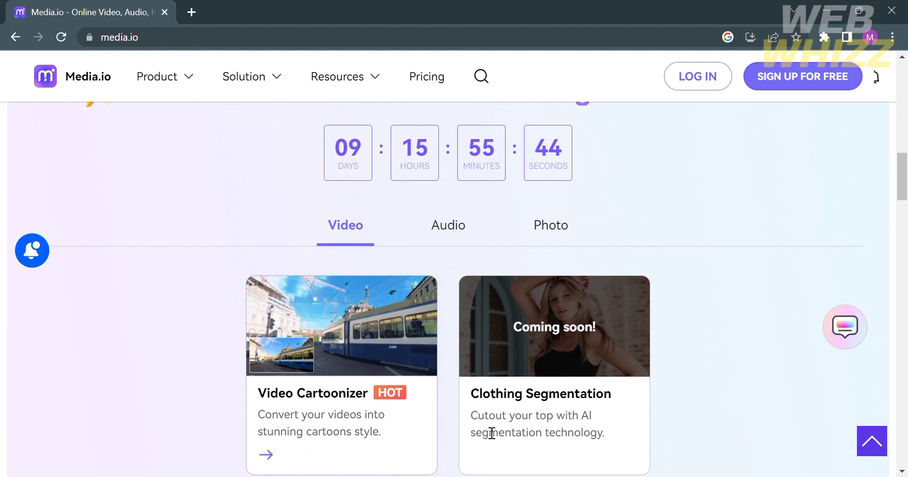
pyautogui.scroll(-3, 637, 429)
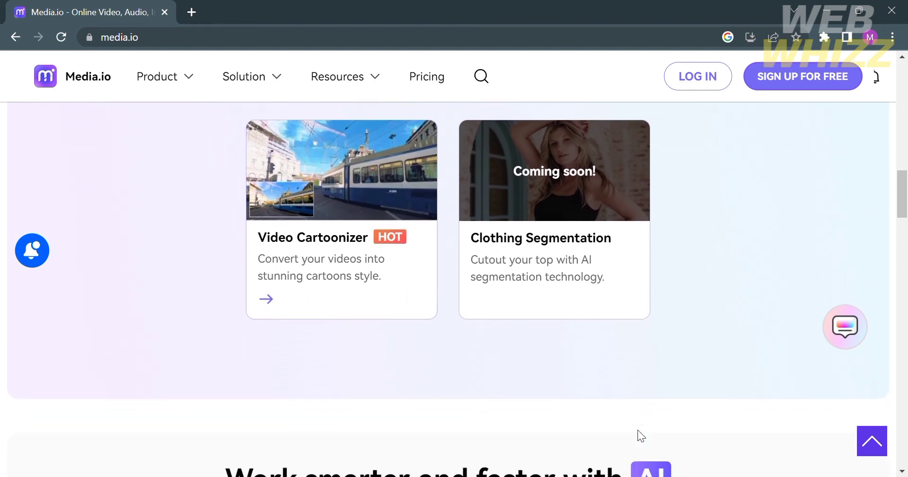
pyautogui.scroll(-10, 638, 429)
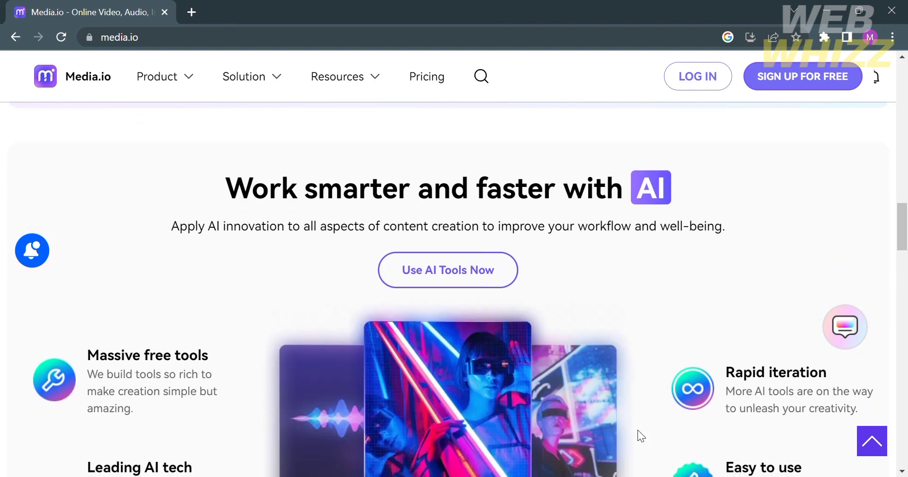
pyautogui.scroll(4, 637, 429)
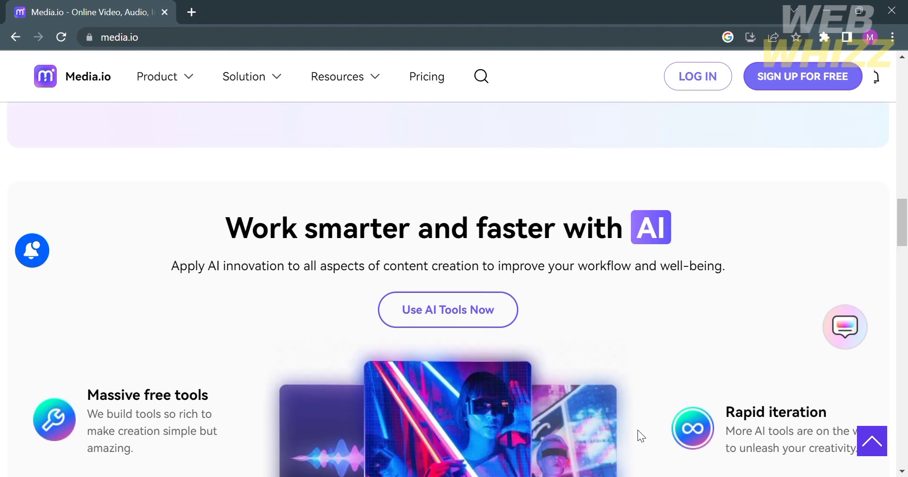
pyautogui.scroll(-3, 638, 429)
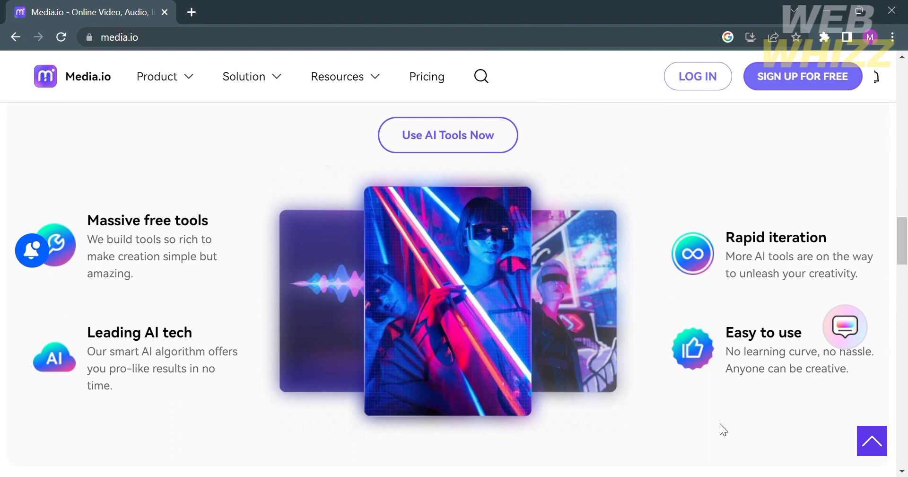
pyautogui.scroll(-2, 721, 426)
pyautogui.scroll(-8, 719, 423)
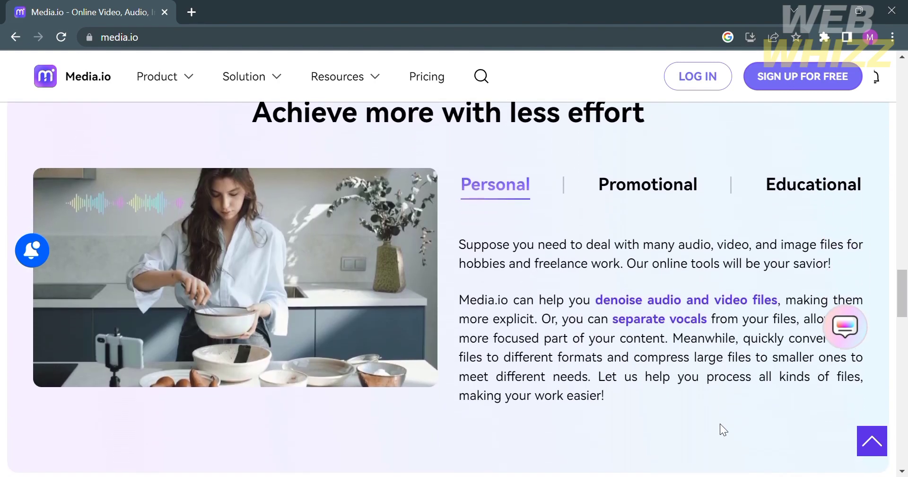
pyautogui.scroll(1, 719, 424)
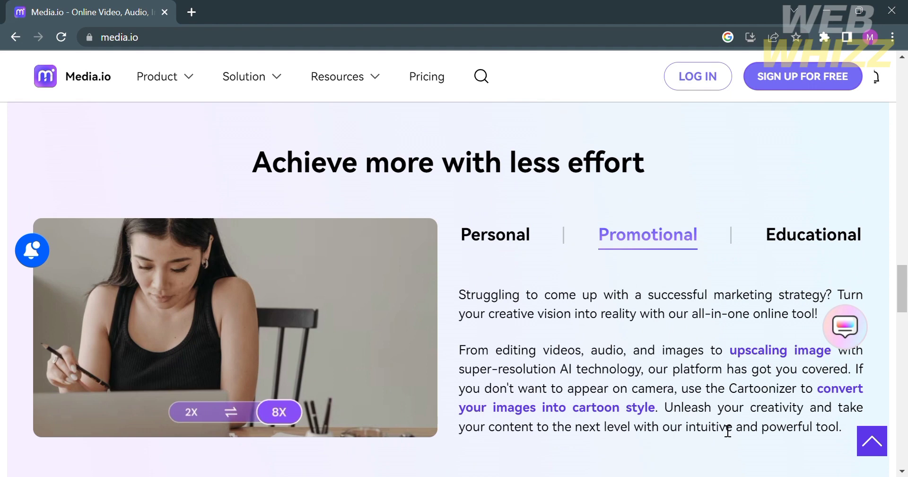
pyautogui.click(512, 236)
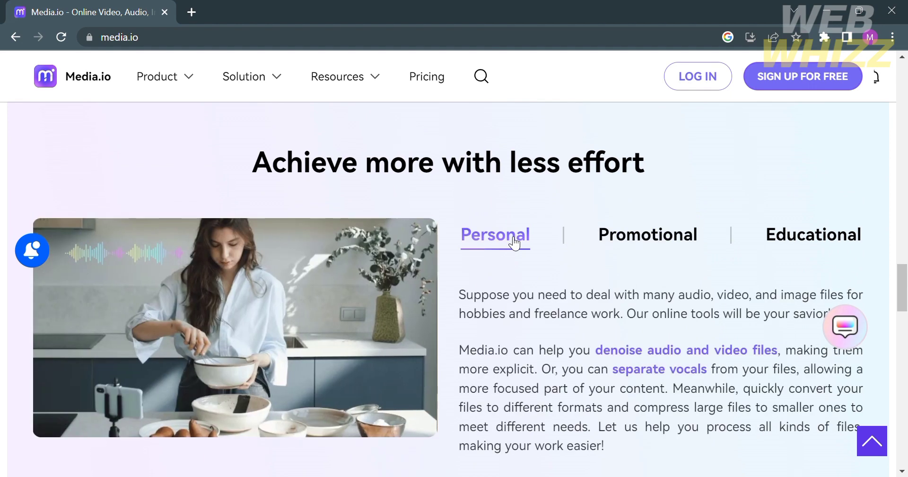
pyautogui.click(652, 242)
pyautogui.click(846, 229)
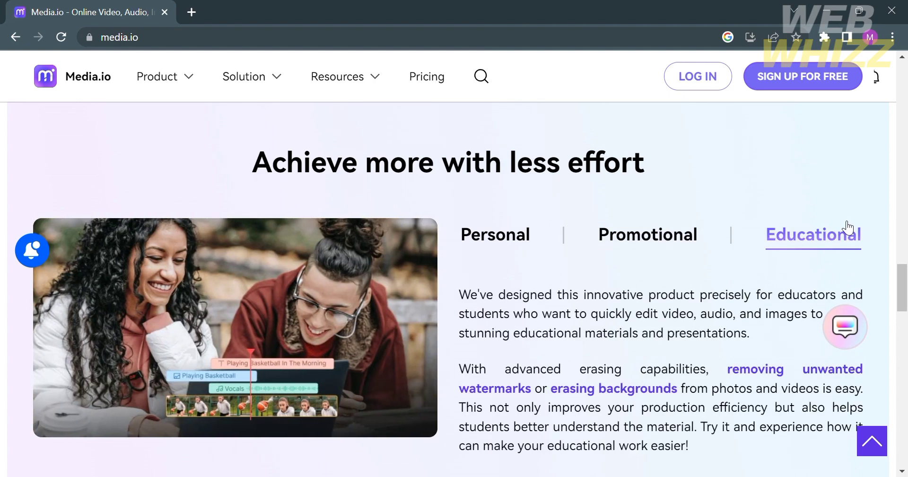
pyautogui.scroll(-6, 847, 229)
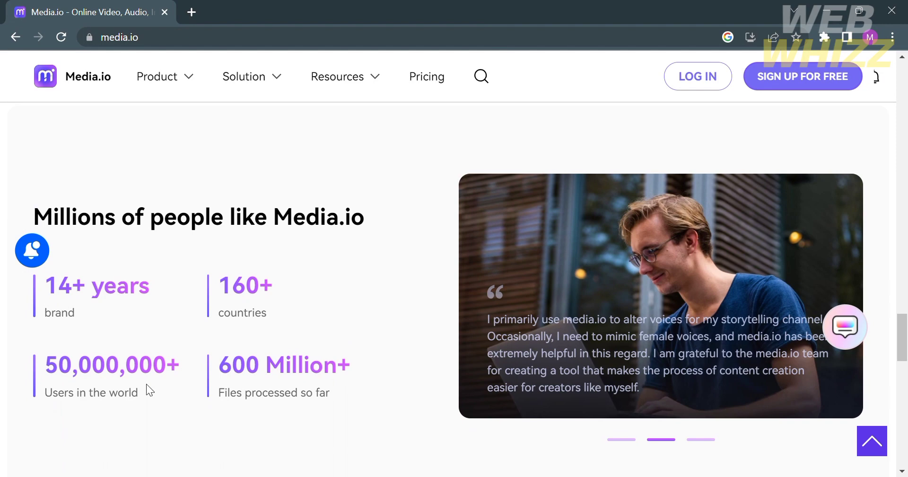
pyautogui.scroll(-1, 229, 382)
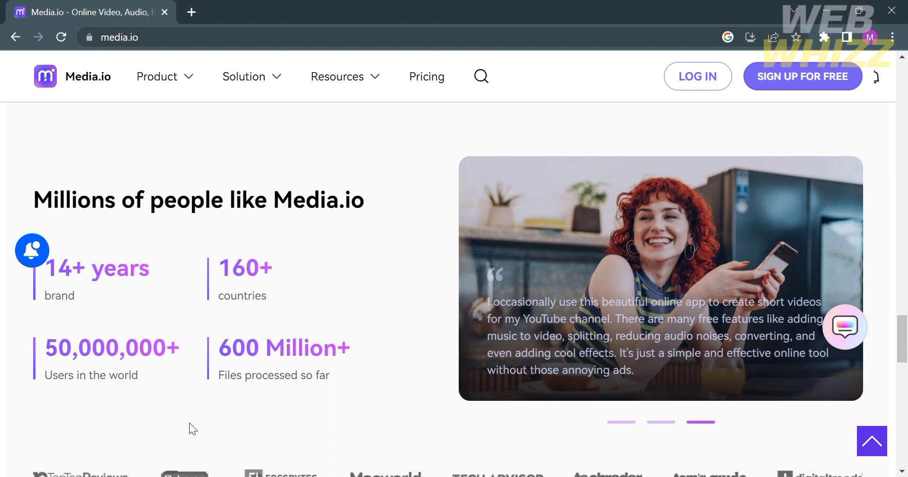
pyautogui.scroll(-4, 190, 423)
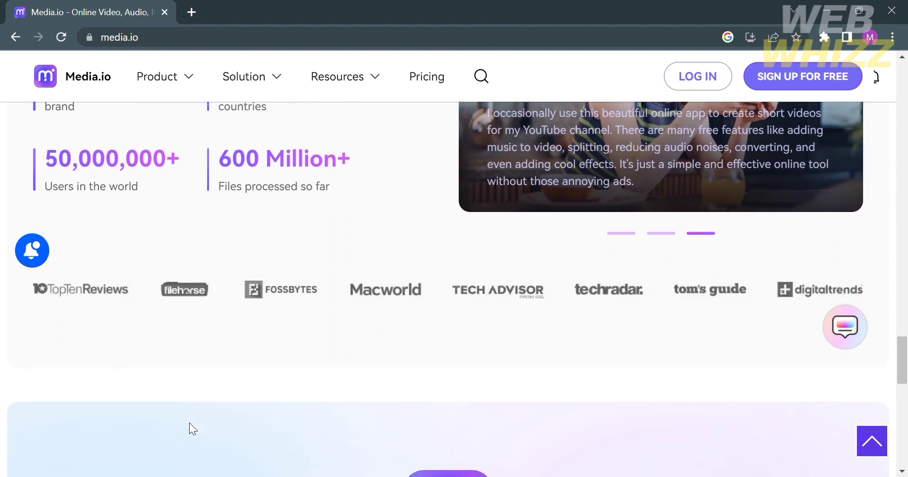
pyautogui.scroll(-5, 189, 422)
pyautogui.scroll(-3, 189, 421)
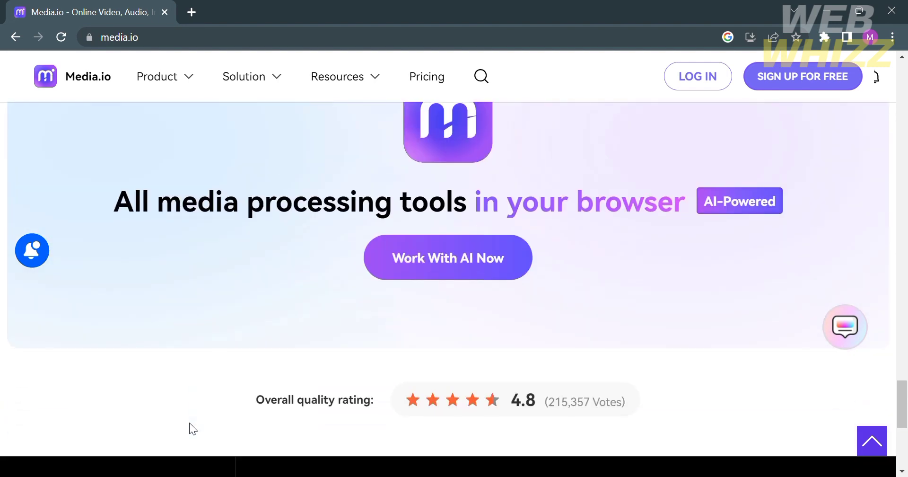
pyautogui.scroll(-6, 189, 422)
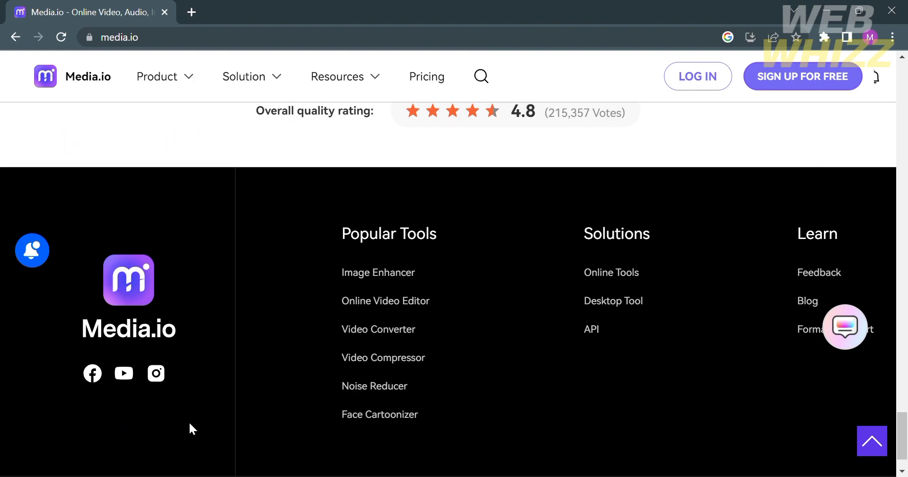
pyautogui.scroll(20, 189, 422)
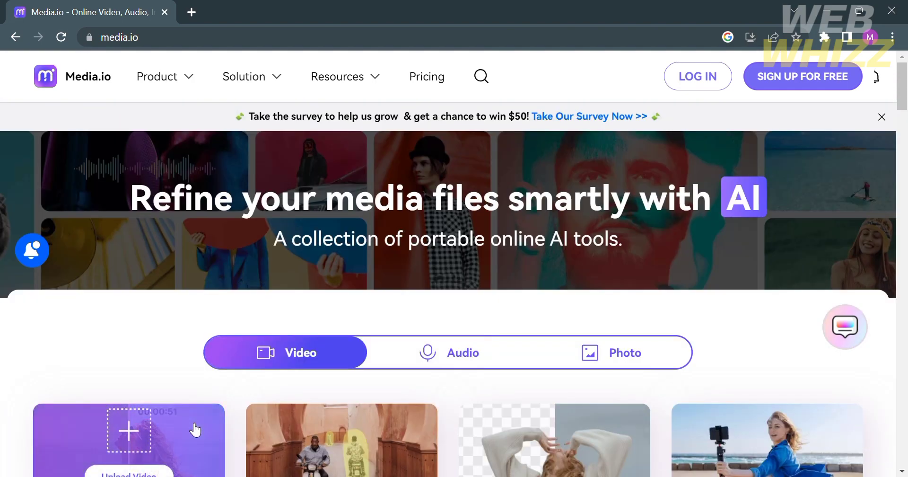
pyautogui.moveTo(146, 76)
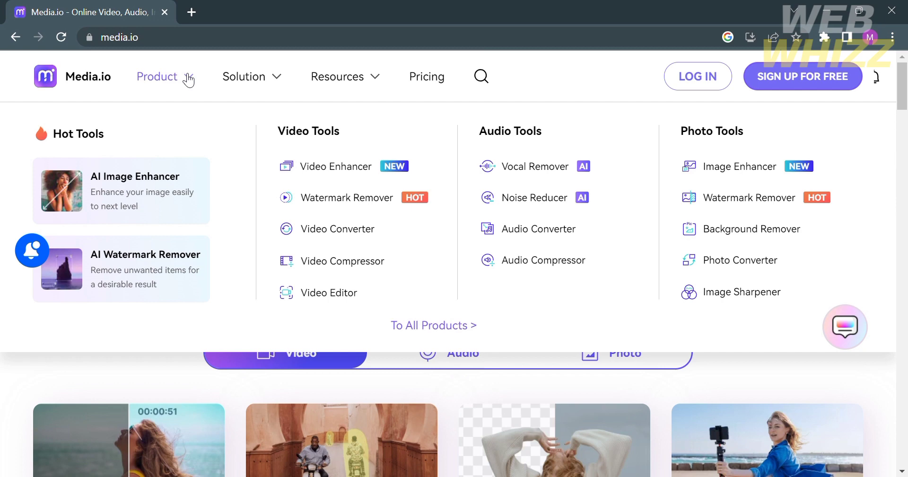
pyautogui.moveTo(264, 81)
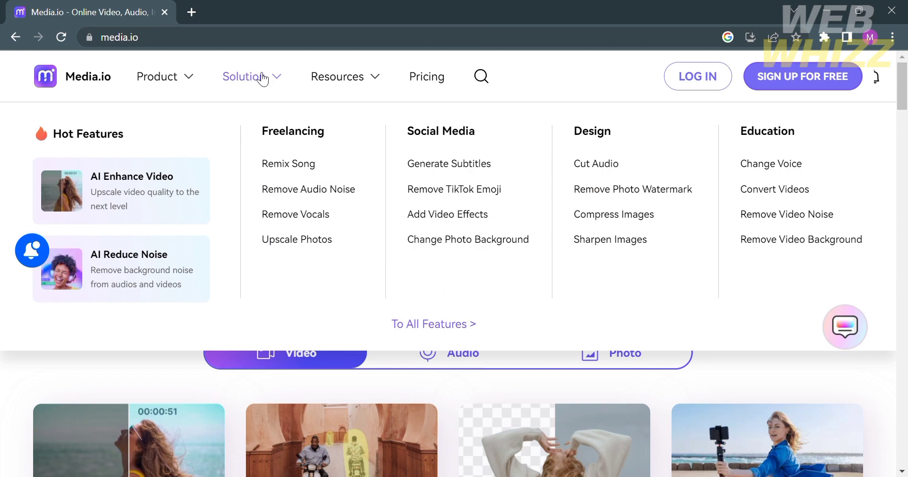
pyautogui.moveTo(338, 77)
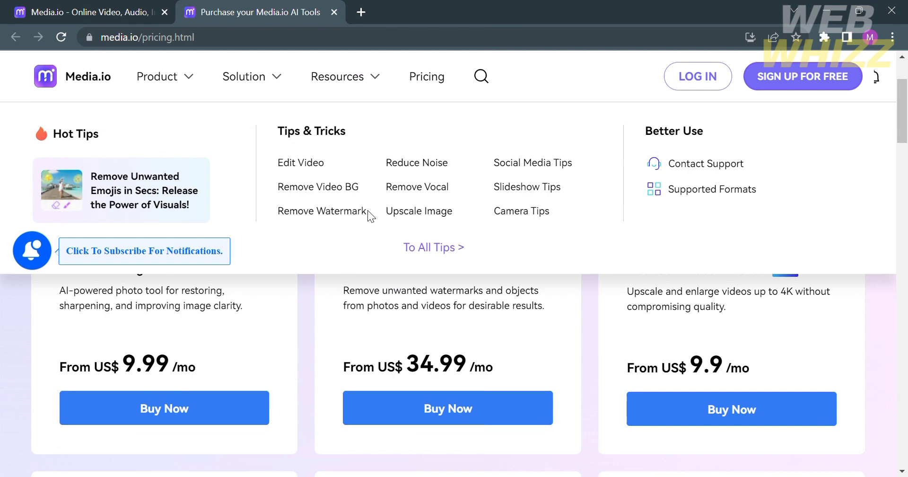
# Scroll the pricing plans, from Online Editor at US$ 4.99/mo down to payment methods
pyautogui.scroll(2, 719, 233)
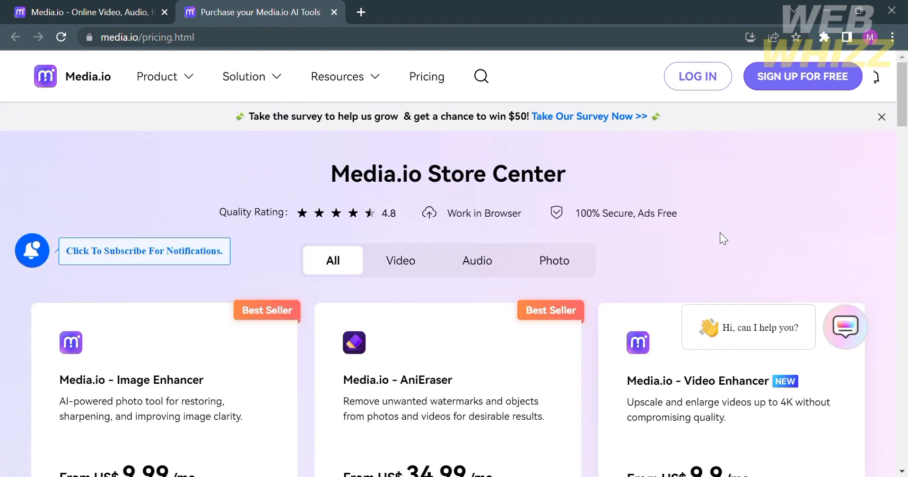
pyautogui.scroll(-3, 719, 232)
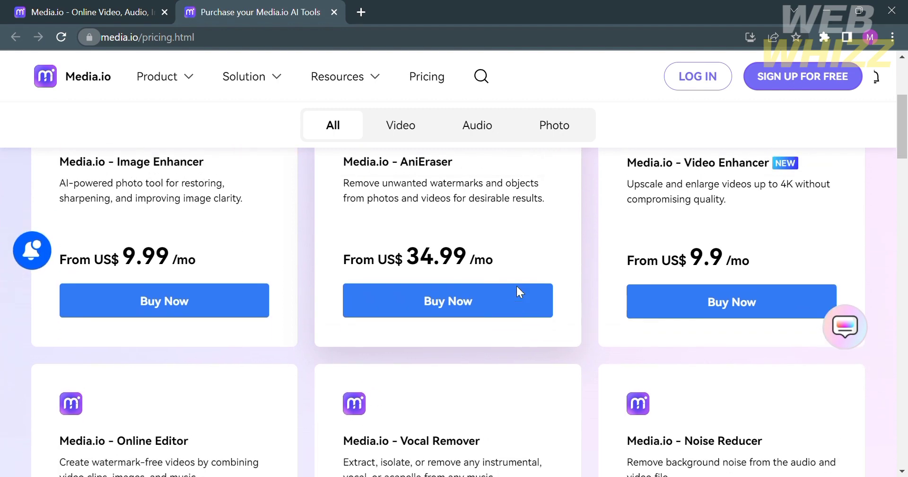
pyautogui.scroll(2, 517, 286)
pyautogui.scroll(-6, 516, 286)
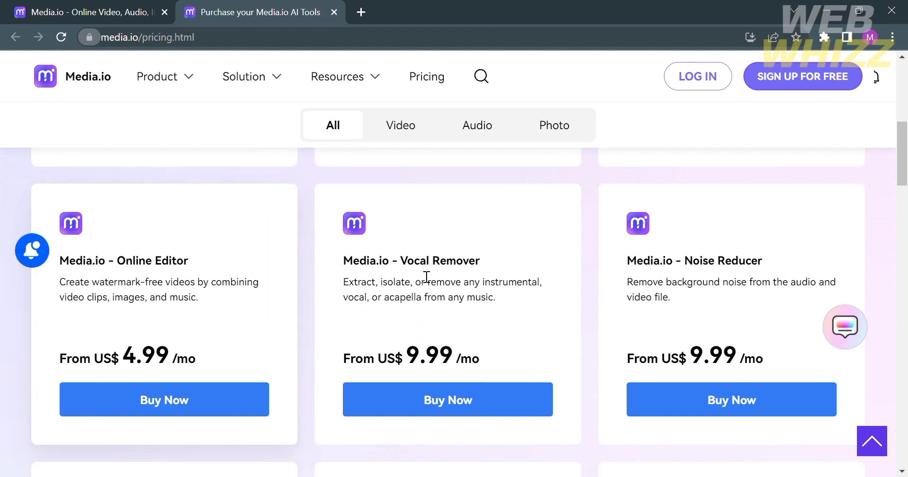
pyautogui.scroll(-1, 512, 345)
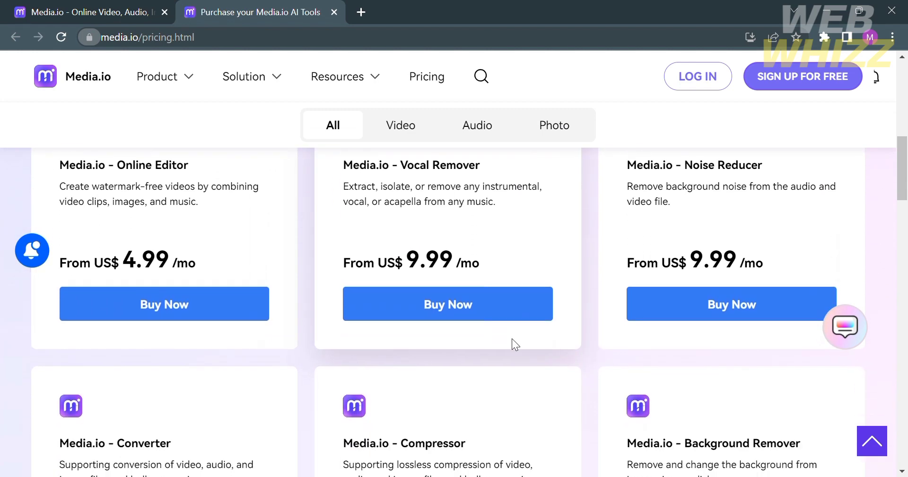
pyautogui.scroll(1, 512, 338)
pyautogui.scroll(-6, 512, 338)
pyautogui.scroll(-1, 512, 339)
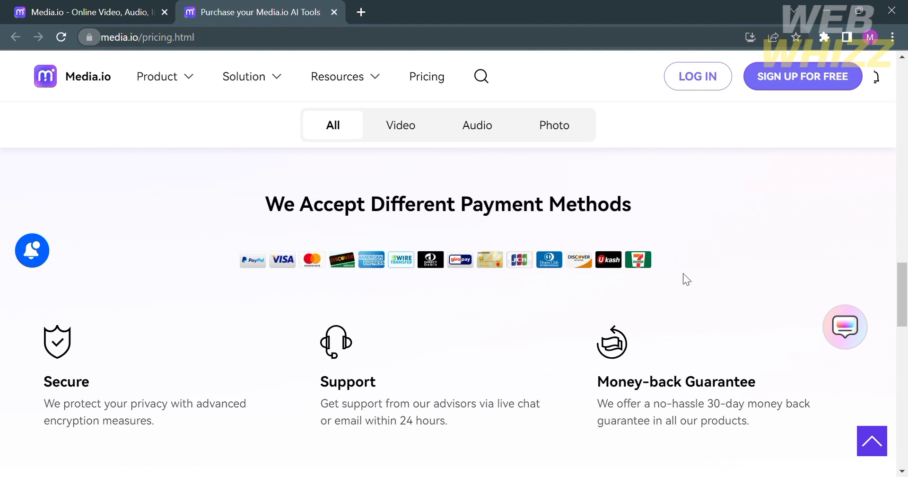
# Close the pricing tab and go to the Video Editor page from the Product menu
pyautogui.press('Home')
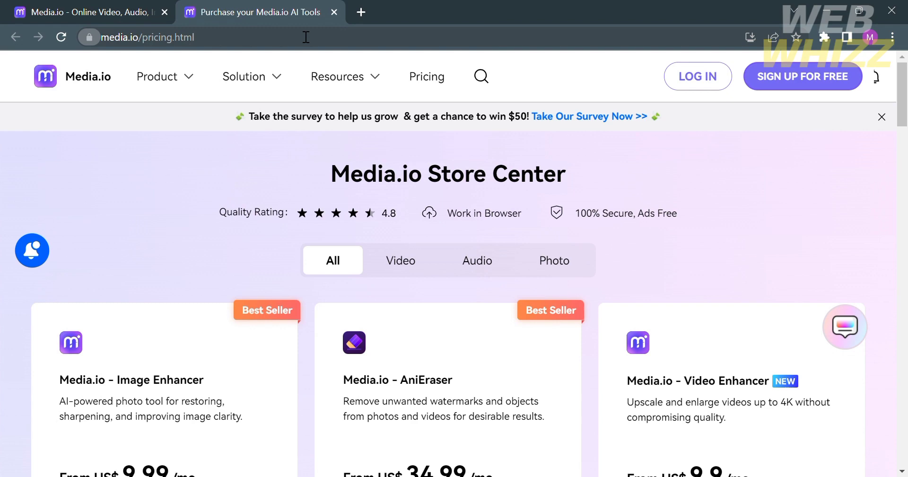
pyautogui.click(334, 12)
pyautogui.moveTo(169, 78)
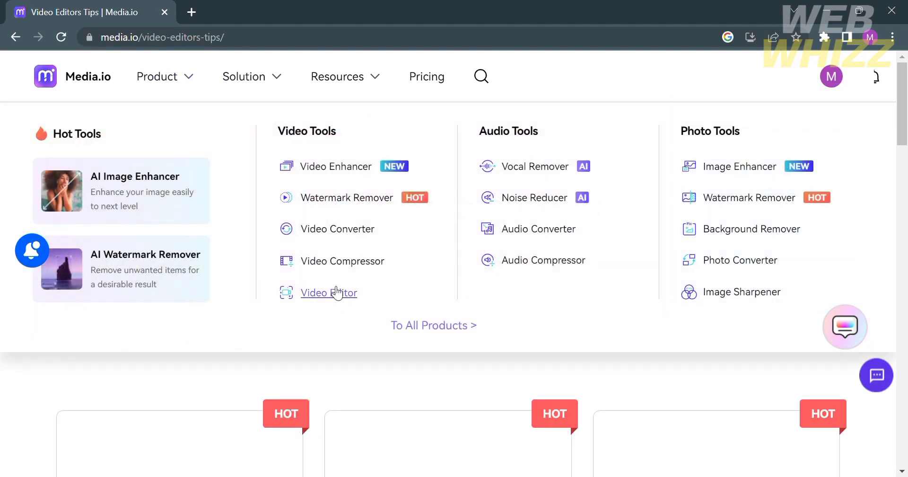
pyautogui.click(337, 293)
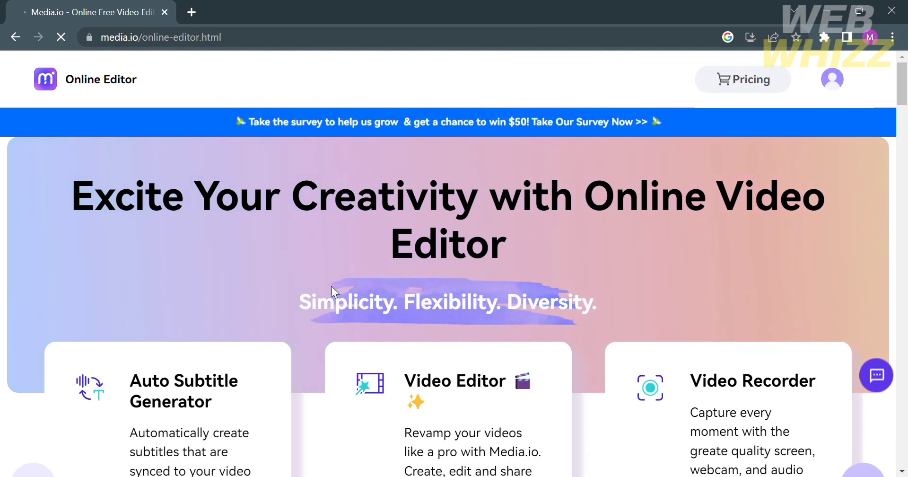
# Scroll the Video Editor page and start with Create Your Video Today
pyautogui.scroll(-3, 334, 292)
pyautogui.scroll(-2, 334, 291)
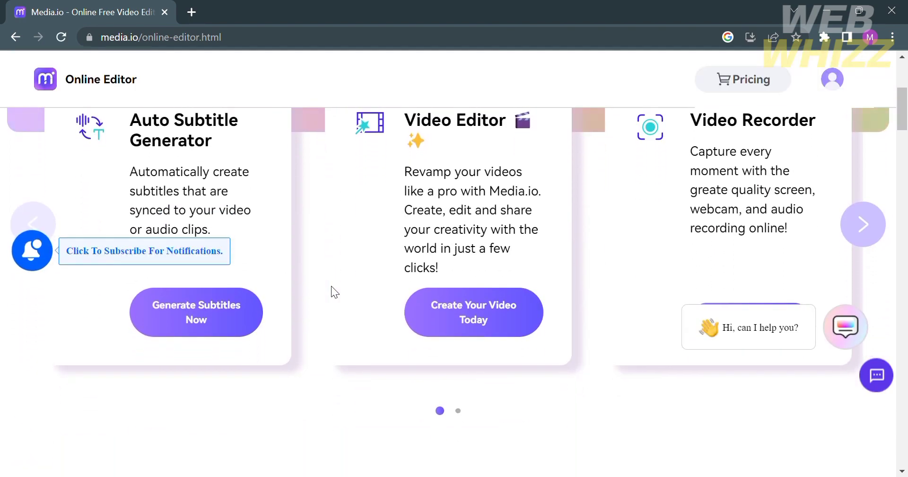
pyautogui.scroll(3, 334, 291)
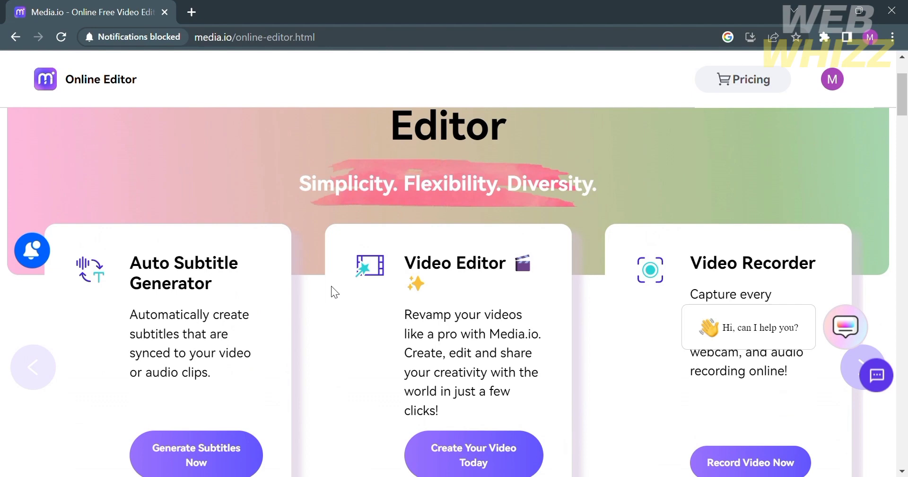
pyautogui.scroll(-5, 334, 292)
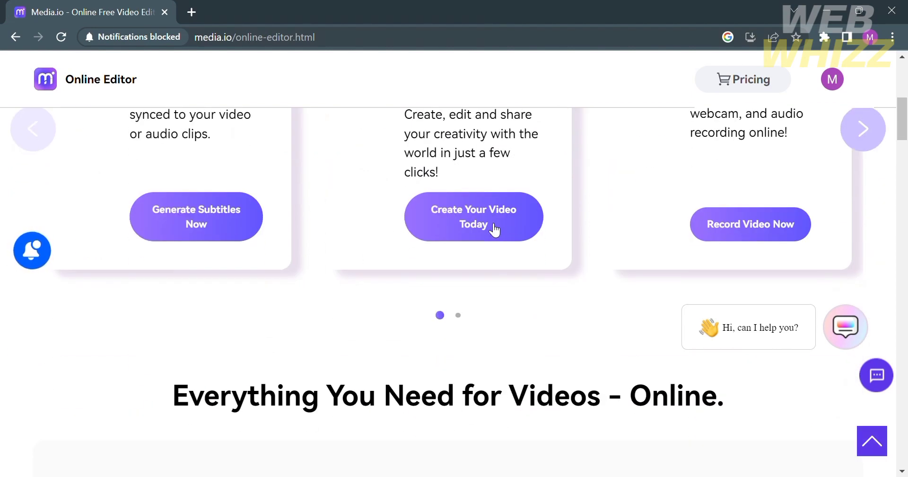
pyautogui.click(494, 230)
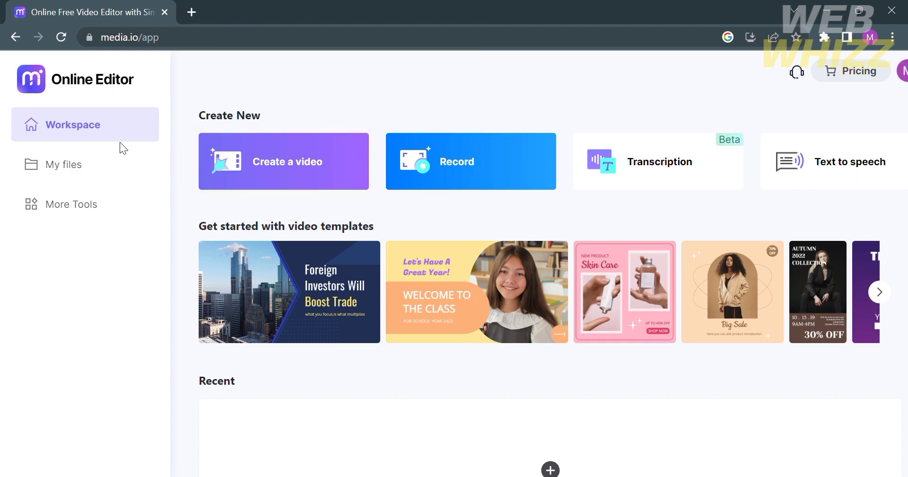
# Check the Projects and Uploaded lists in My files, then return to the workspace
pyautogui.click(113, 179)
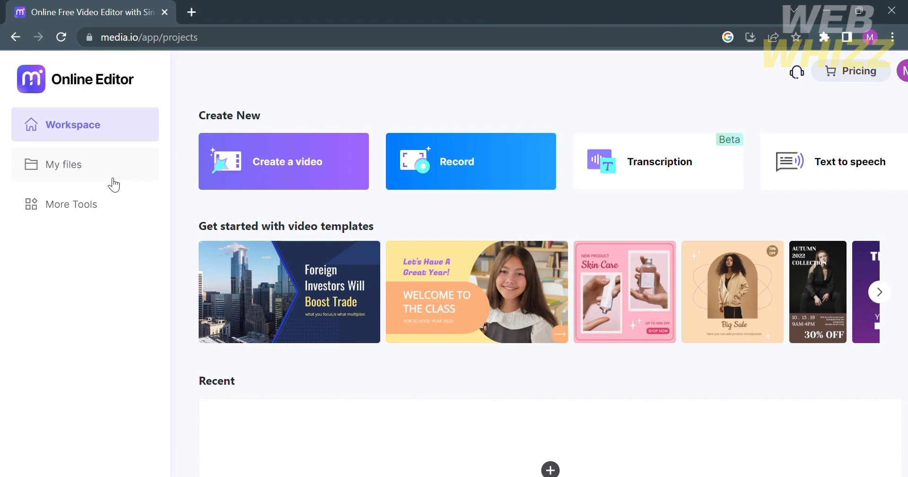
pyautogui.click(113, 184)
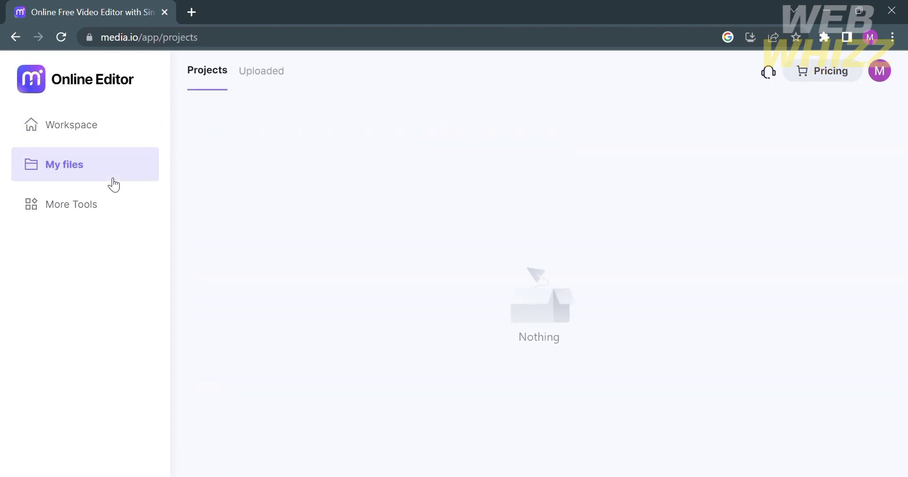
pyautogui.click(245, 81)
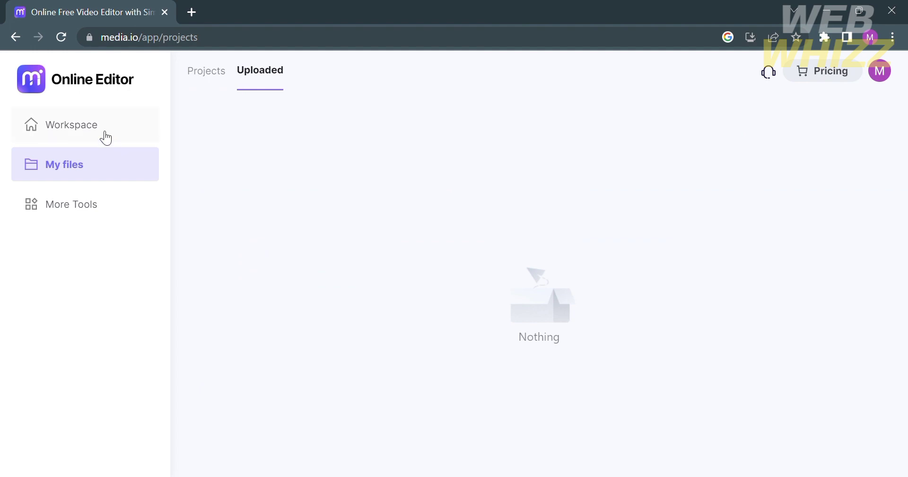
pyautogui.click(105, 137)
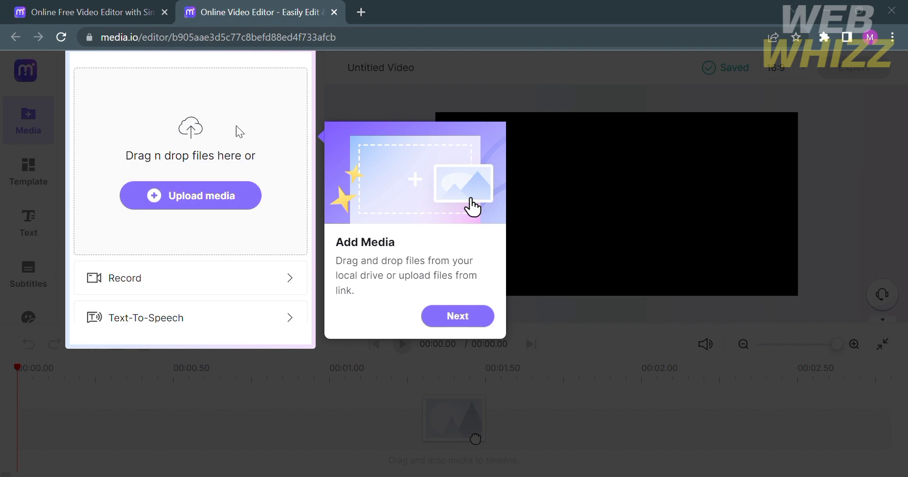
# Dismiss the welcome, add-media, preview and export tour tips, and drag Sample Vid.mp4 onto the timeline
pyautogui.moveTo(236, 126); pyautogui.dragTo(236, 126)
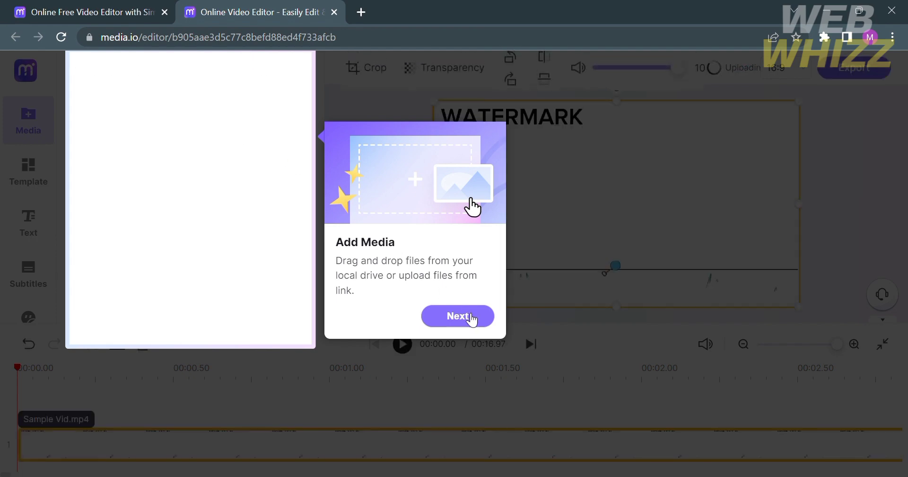
pyautogui.click(470, 316)
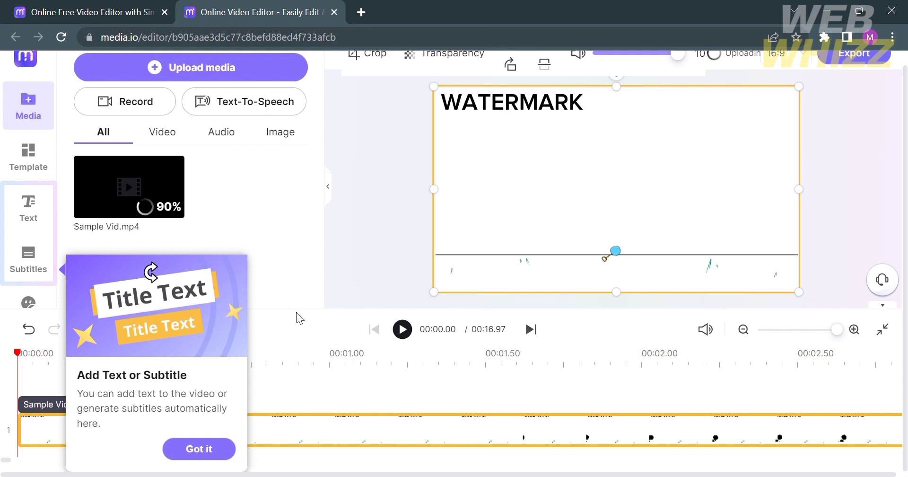
pyautogui.click(221, 450)
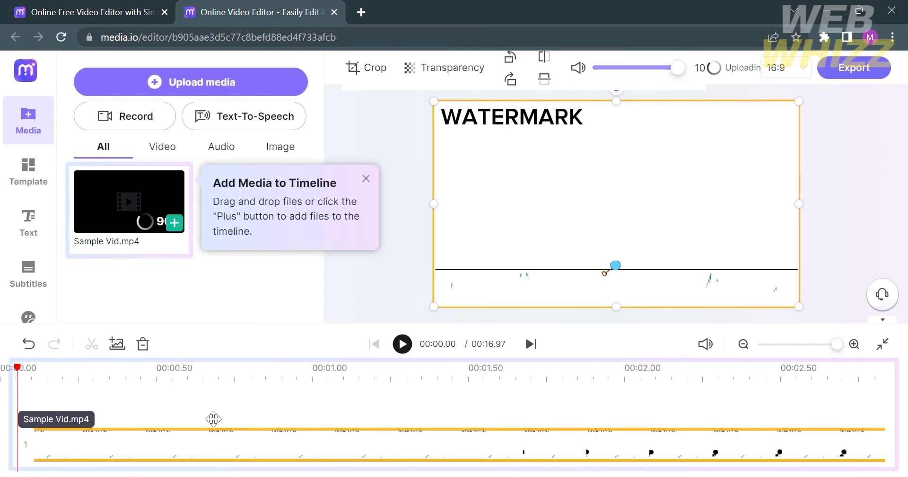
pyautogui.click(366, 179)
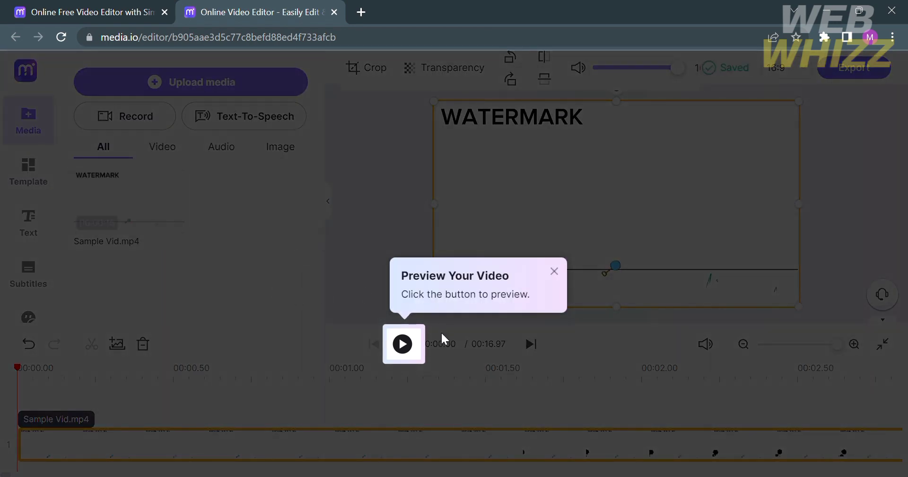
pyautogui.click(424, 388)
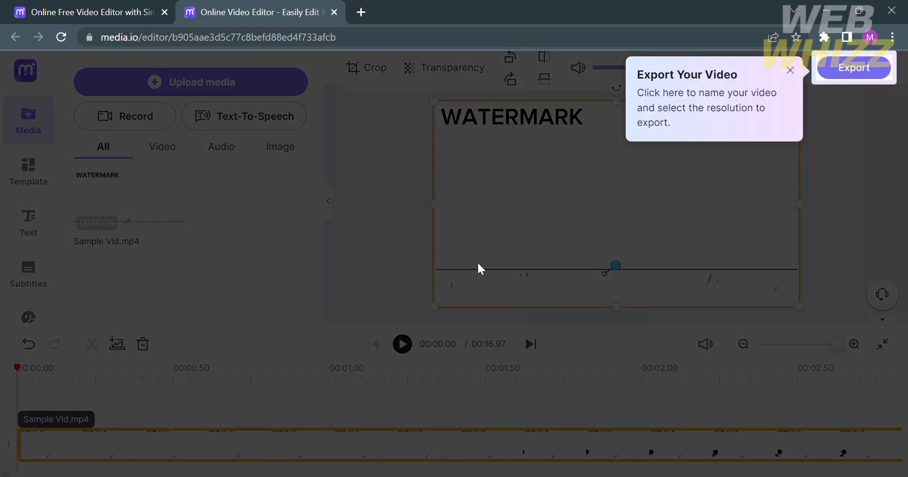
pyautogui.click(788, 200)
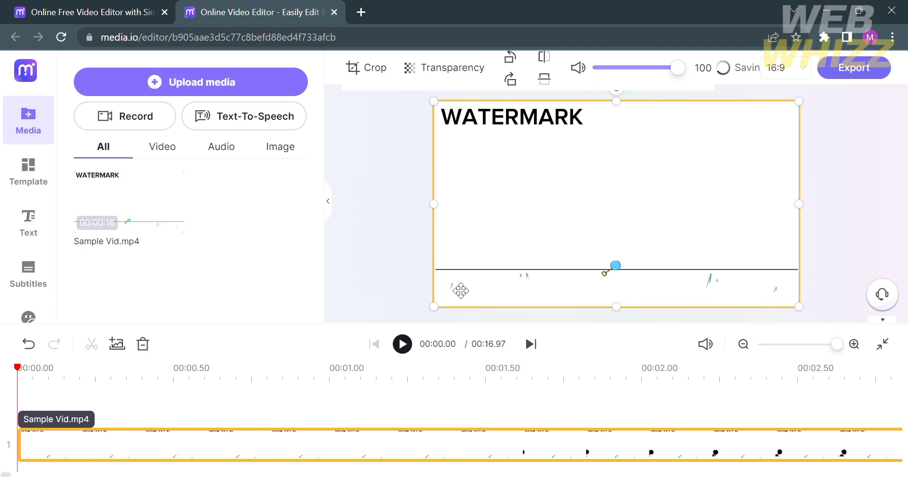
pyautogui.moveTo(141, 220)
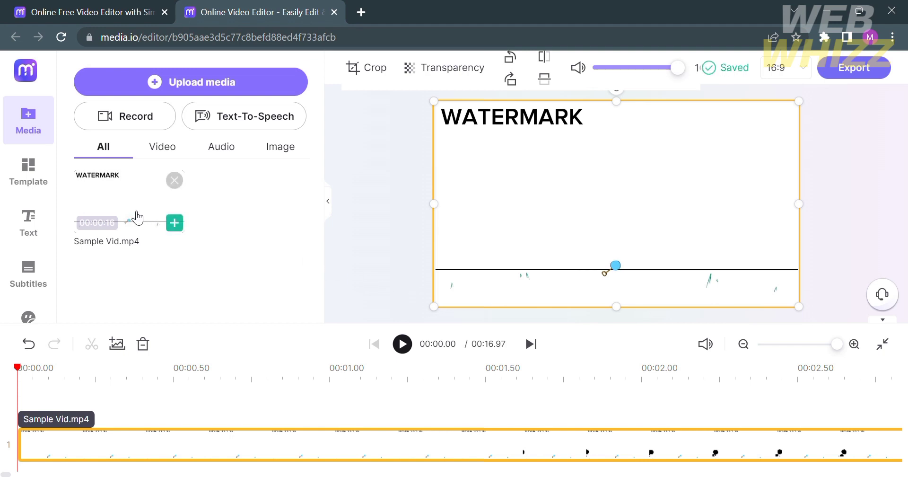
pyautogui.moveTo(137, 218); pyautogui.dragTo(127, 449)
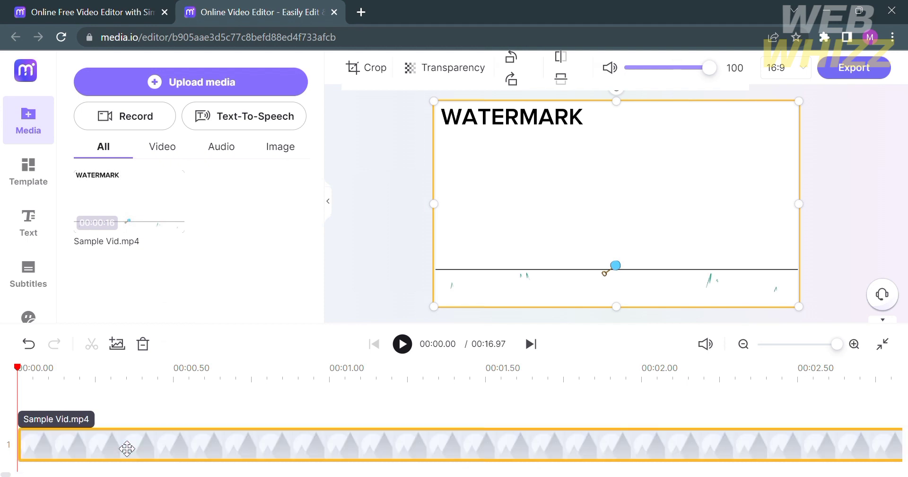
# Play the video preview and pause it at 00:05.22
pyautogui.click(355, 260)
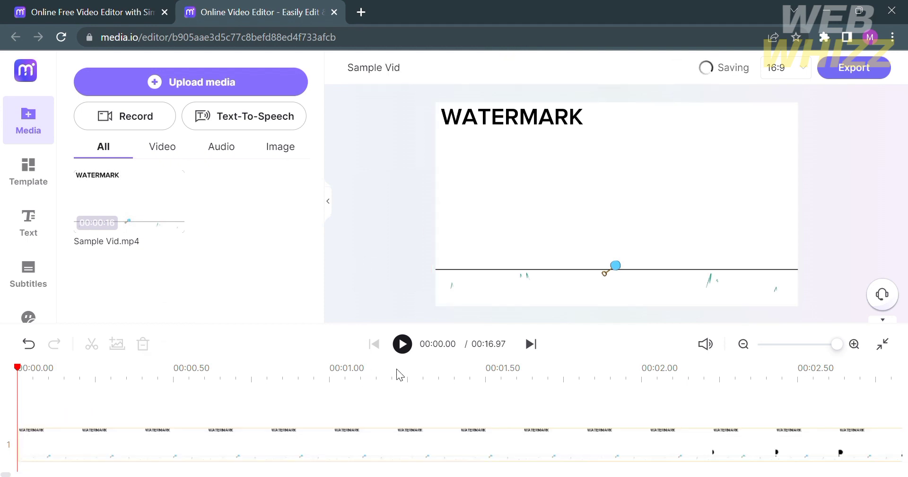
pyautogui.click(404, 345)
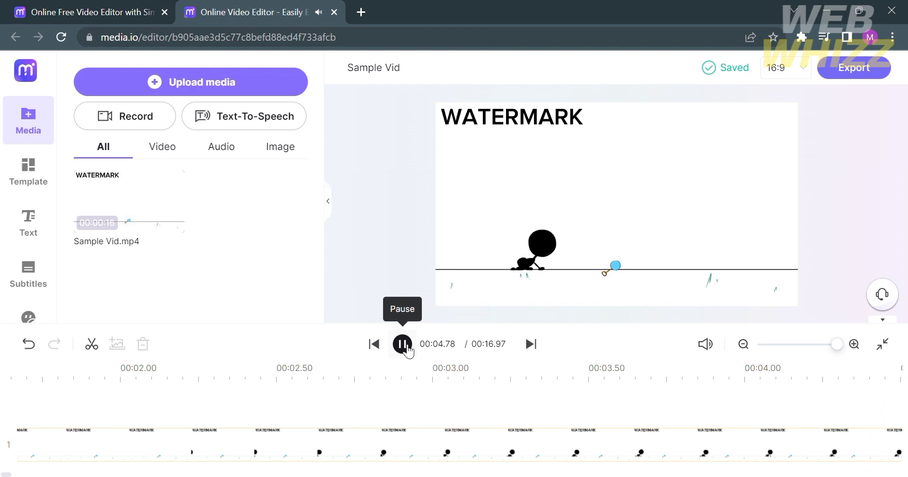
pyautogui.click(406, 349)
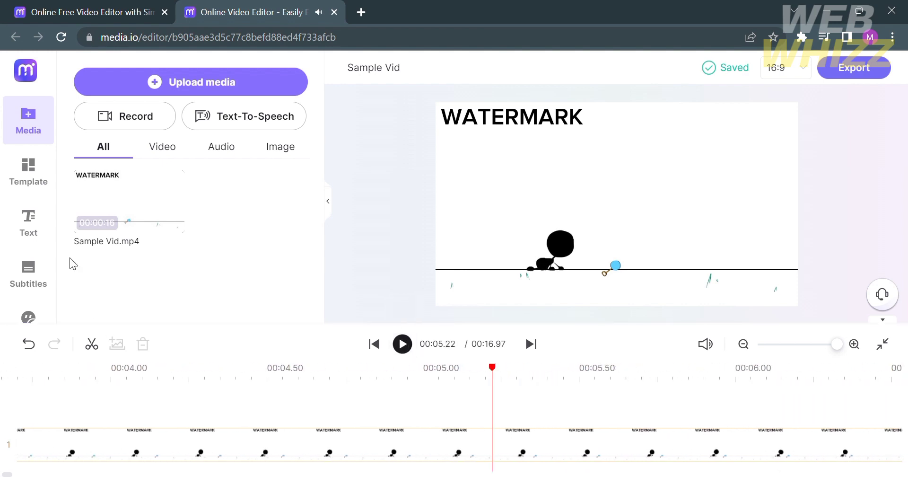
# Filter the media library by Video, Audio, then Image, and select the timeline clip
pyautogui.click(163, 147)
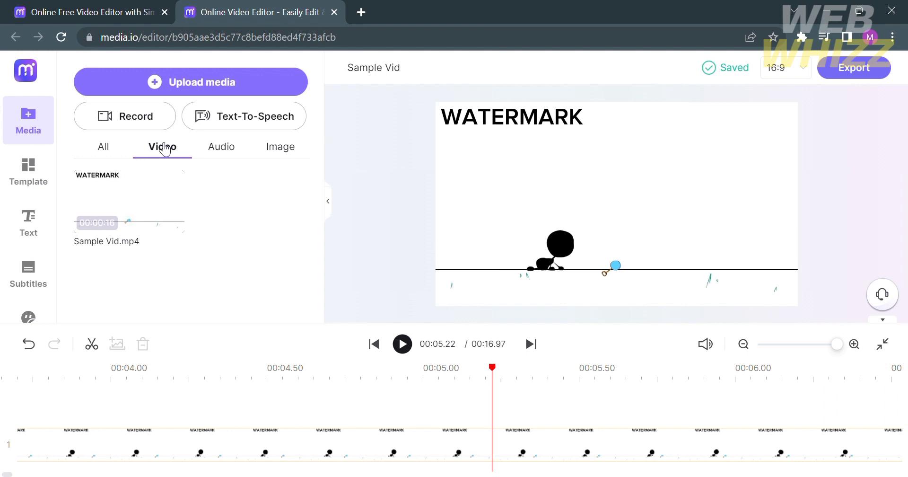
pyautogui.click(244, 153)
pyautogui.click(298, 153)
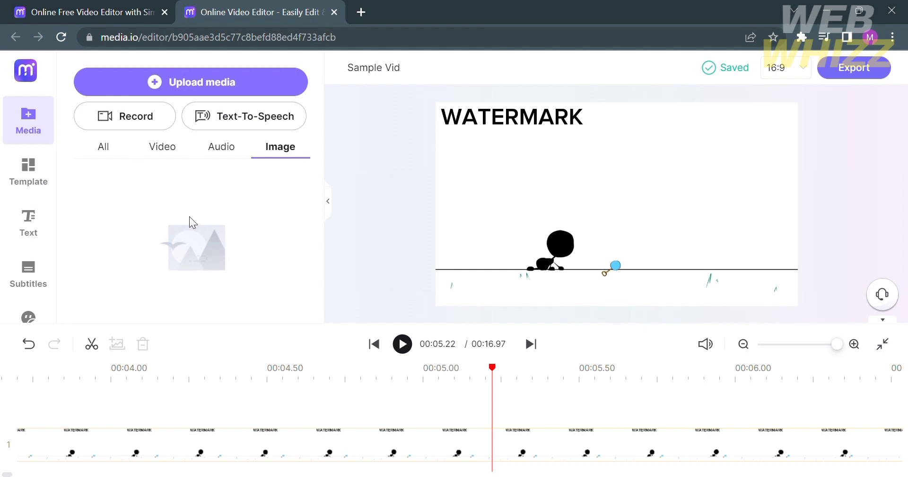
pyautogui.click(449, 440)
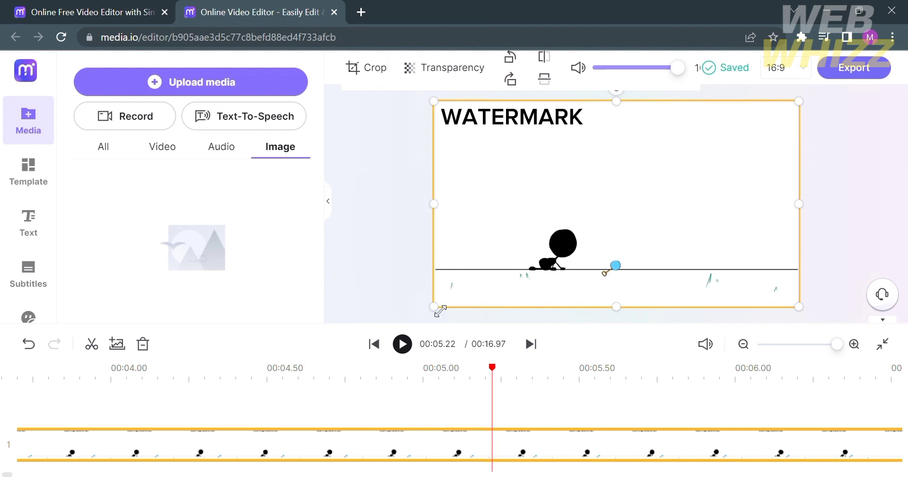
# Shrink the clip by its corner, centre it in the canvas, narrow its right edge, and play it
pyautogui.moveTo(439, 310); pyautogui.dragTo(537, 247)
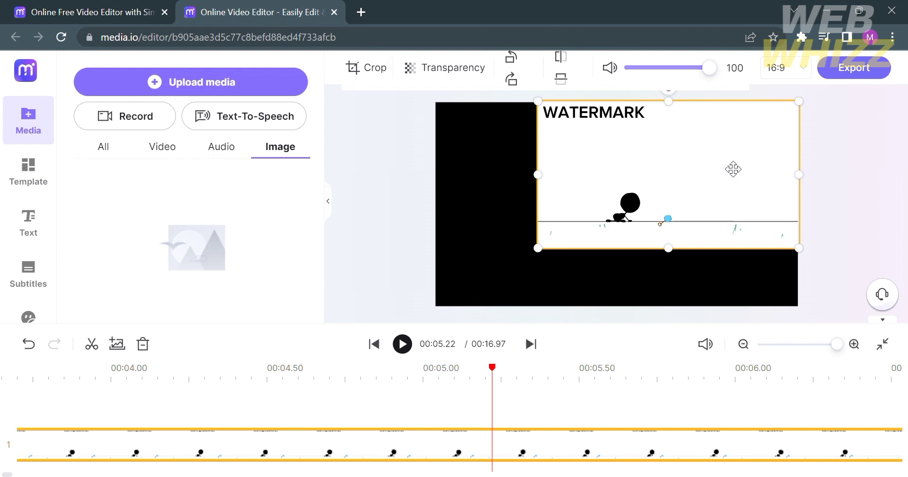
pyautogui.moveTo(733, 169); pyautogui.dragTo(684, 196)
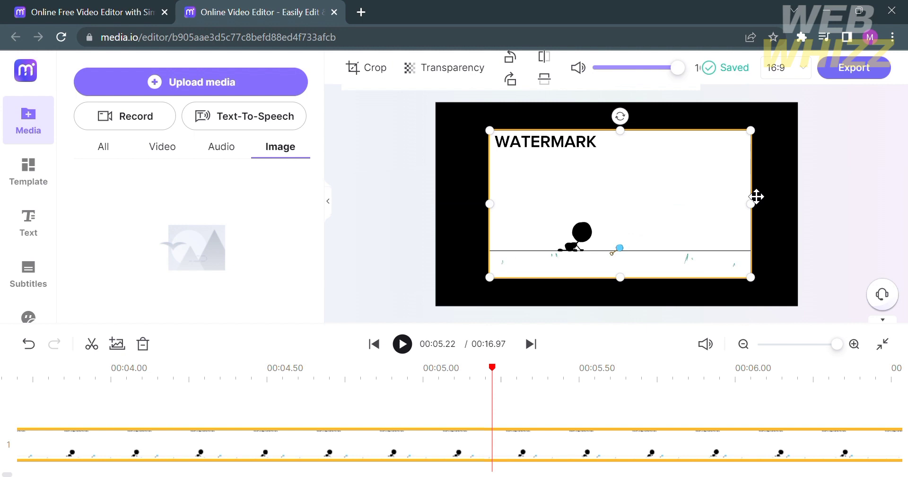
pyautogui.moveTo(760, 204); pyautogui.dragTo(741, 213)
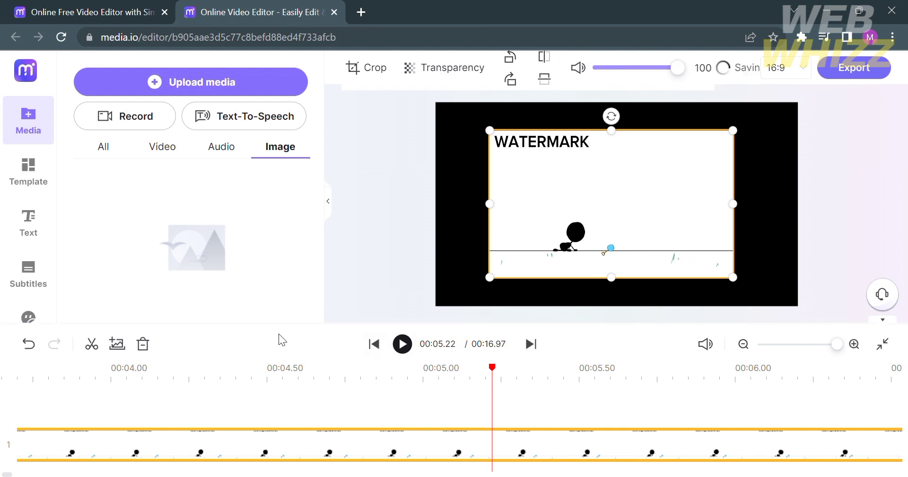
pyautogui.click(410, 350)
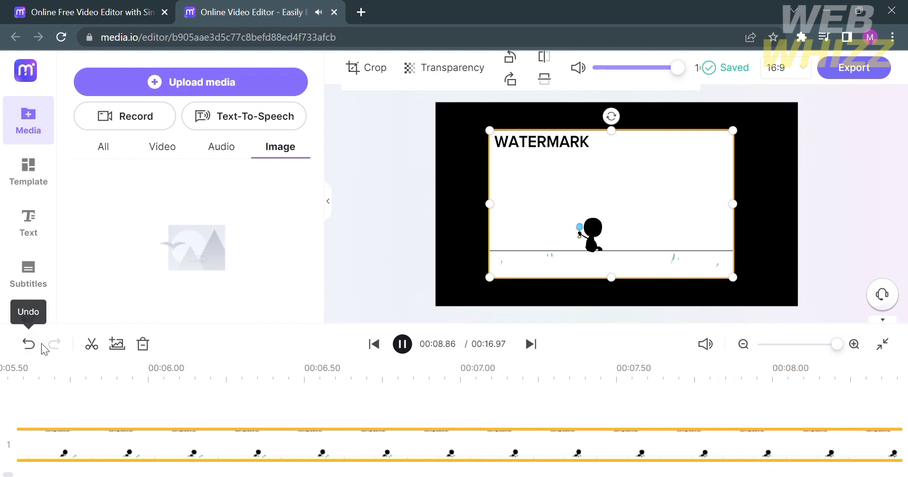
# Pause at 00:11.02 and browse templates such as Autumn 2022 Collection and Thanks for Watching
pyautogui.click(399, 348)
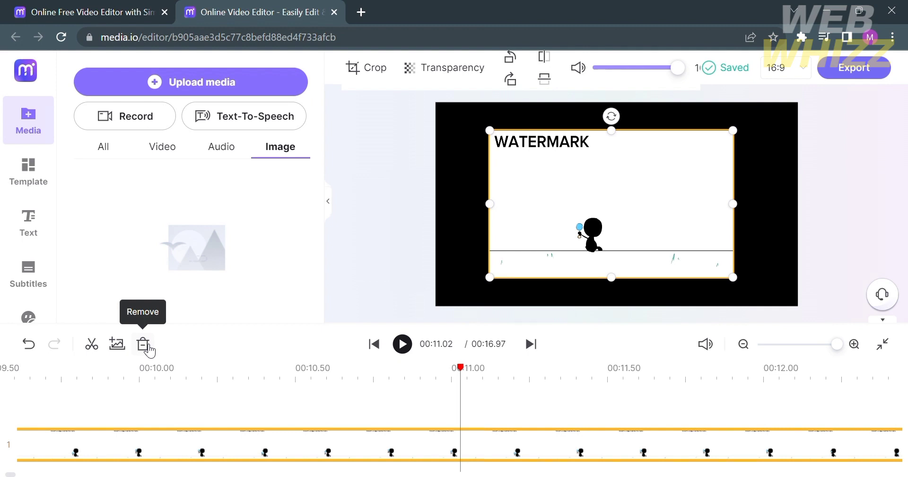
pyautogui.click(28, 180)
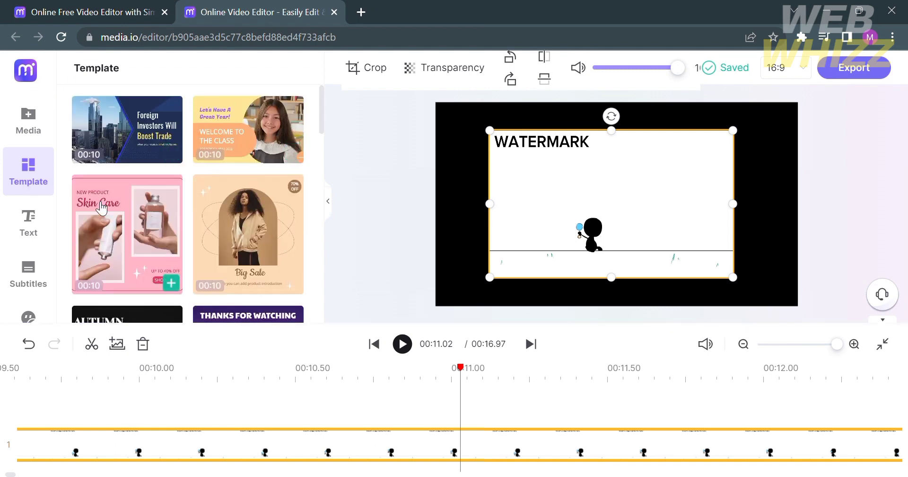
pyautogui.scroll(-3, 178, 181)
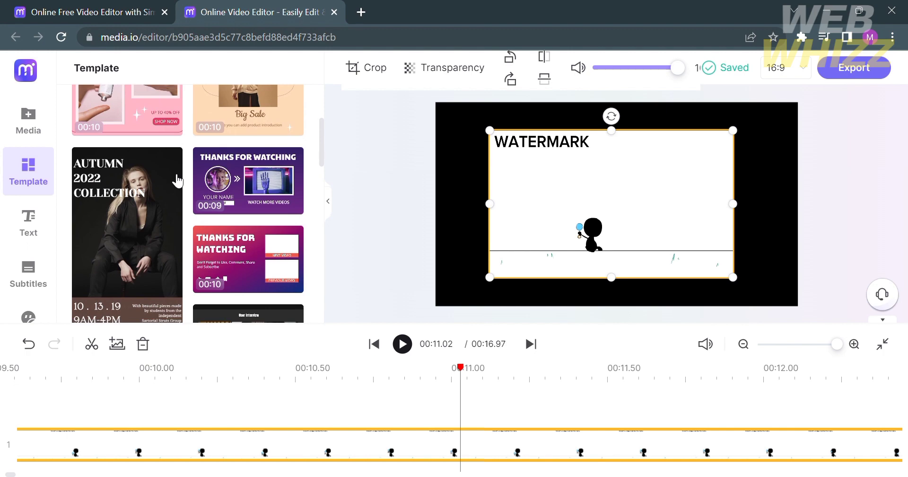
pyautogui.scroll(-5, 177, 180)
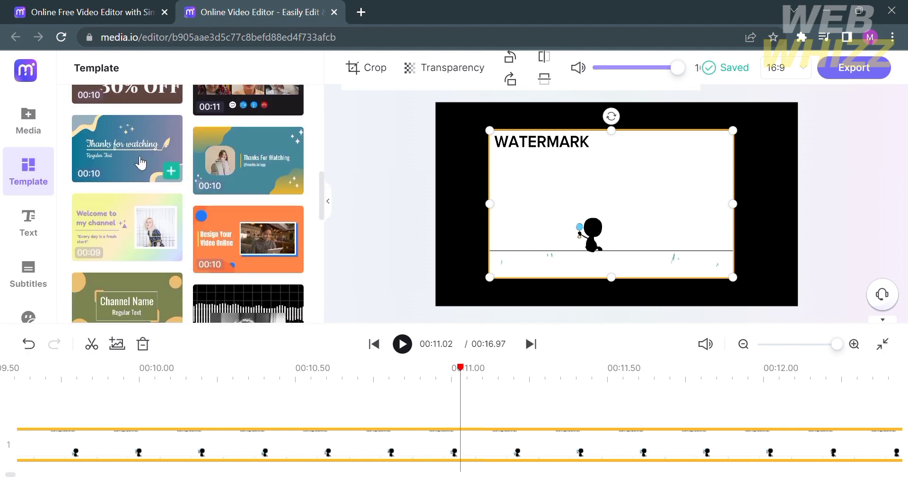
pyautogui.scroll(2, 139, 162)
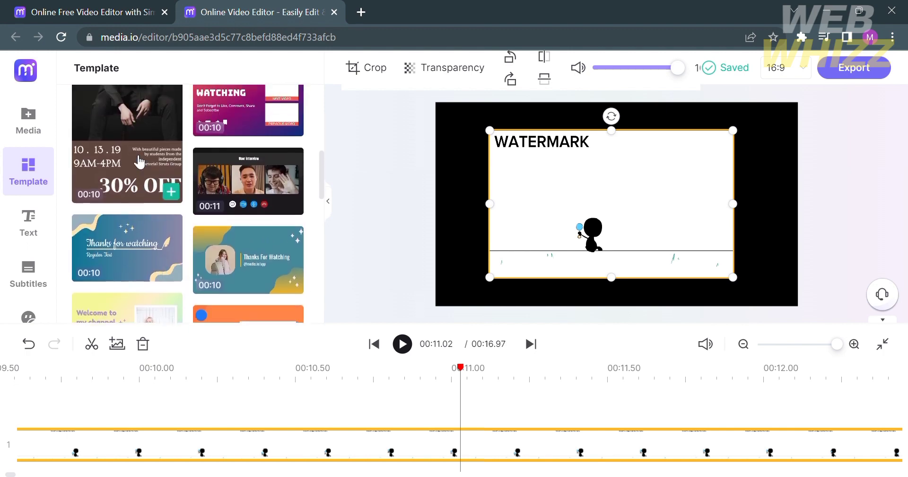
pyautogui.click(220, 182)
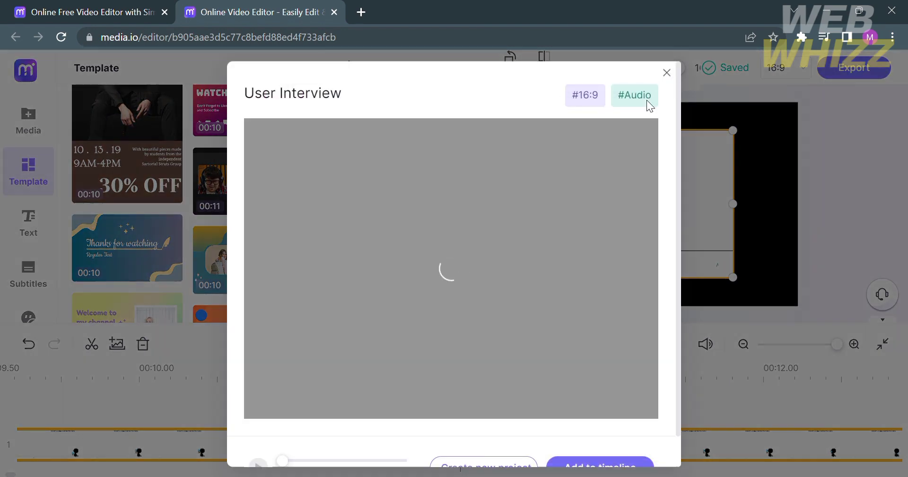
pyautogui.scroll(-1, 520, 306)
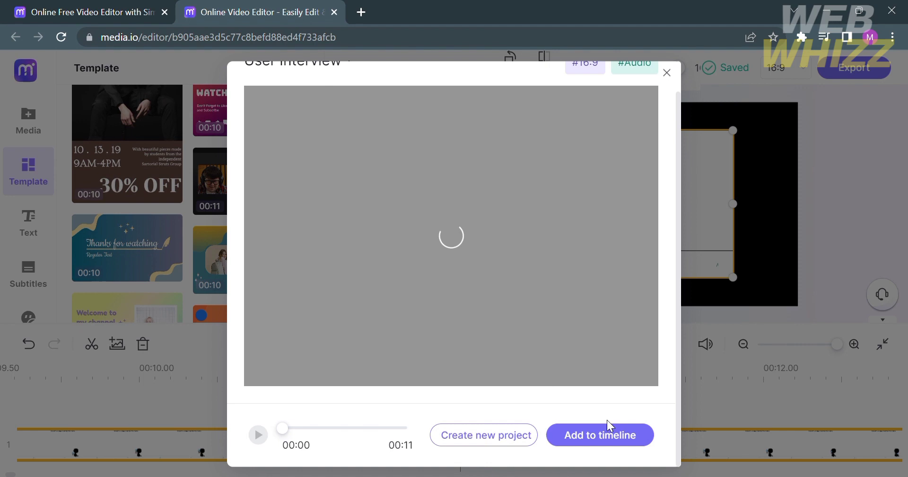
pyautogui.scroll(1, 614, 419)
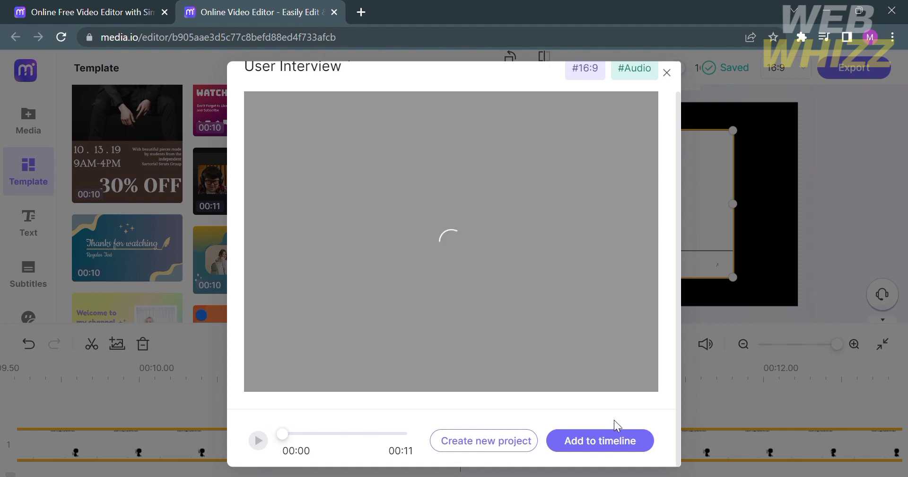
pyautogui.click(668, 74)
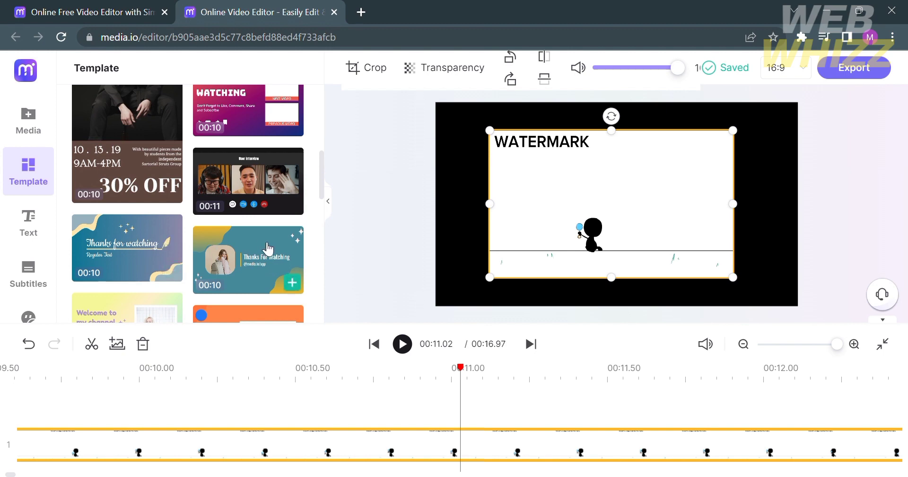
pyautogui.moveTo(266, 250); pyautogui.dragTo(305, 470)
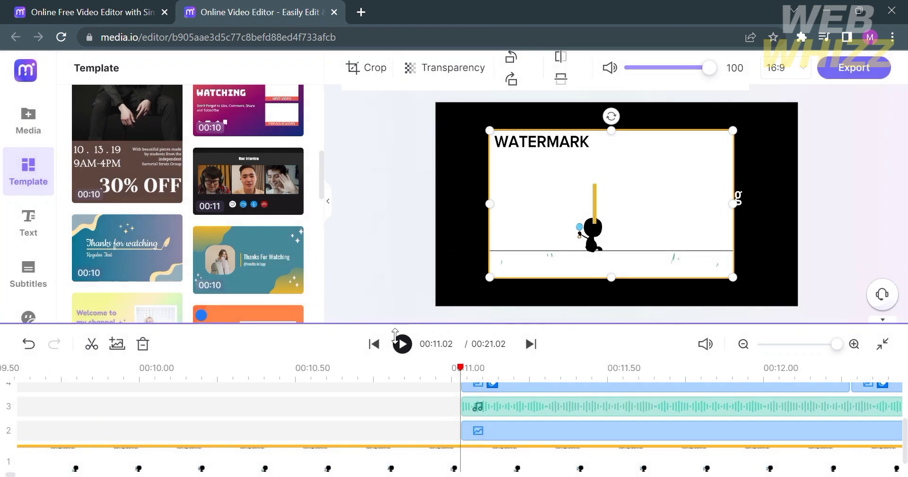
pyautogui.click(402, 352)
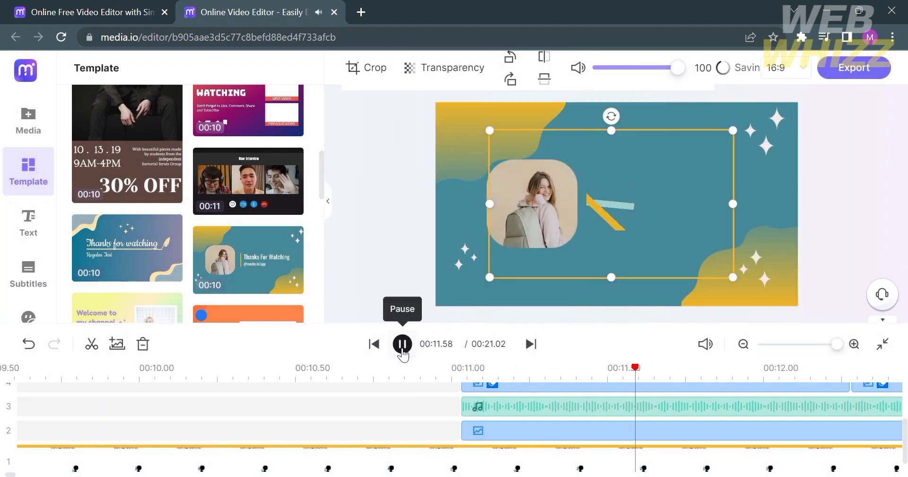
pyautogui.click(403, 344)
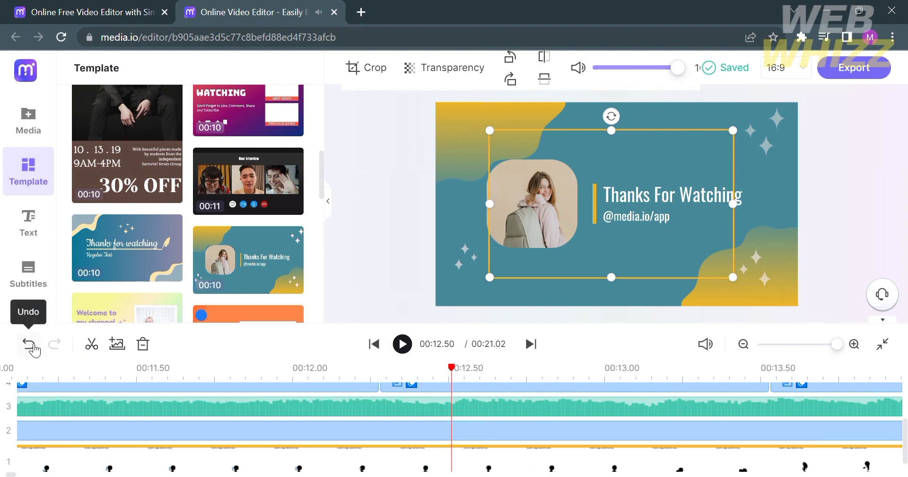
pyautogui.click(32, 347)
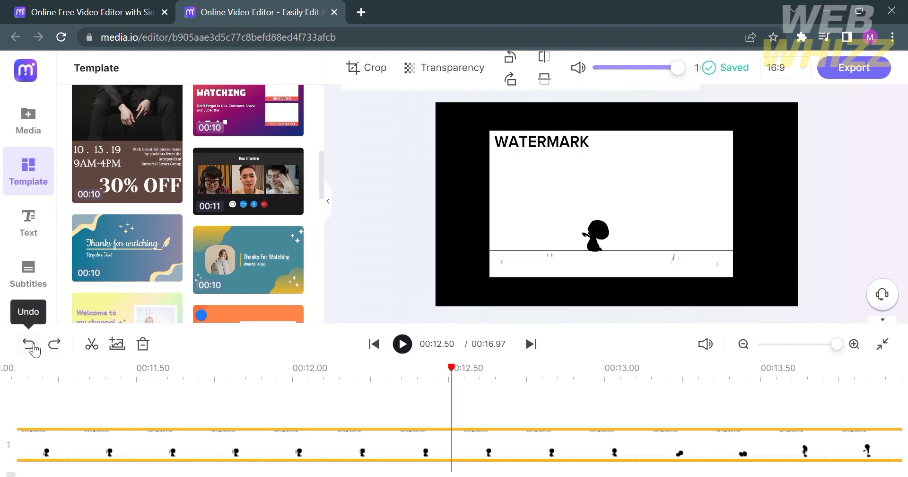
# Open the Text library and scroll from Regular and Fill Text down to Title Text styles
pyautogui.click(30, 232)
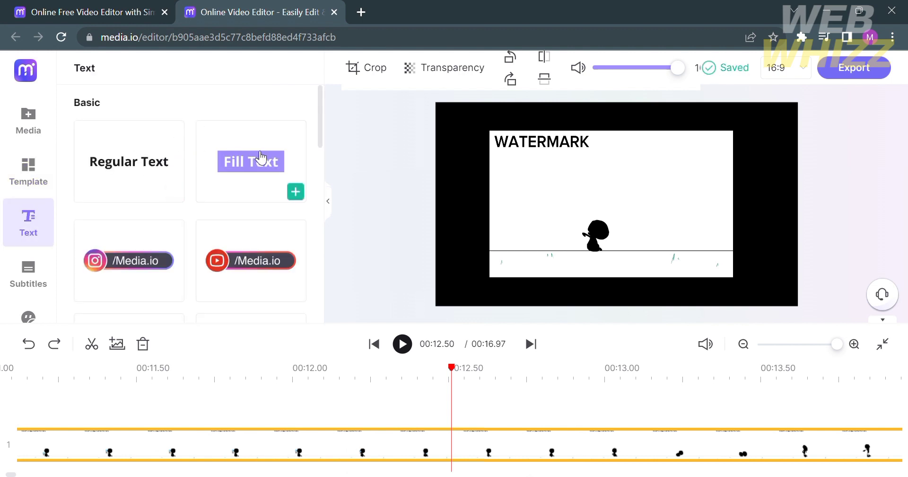
pyautogui.scroll(-2, 137, 260)
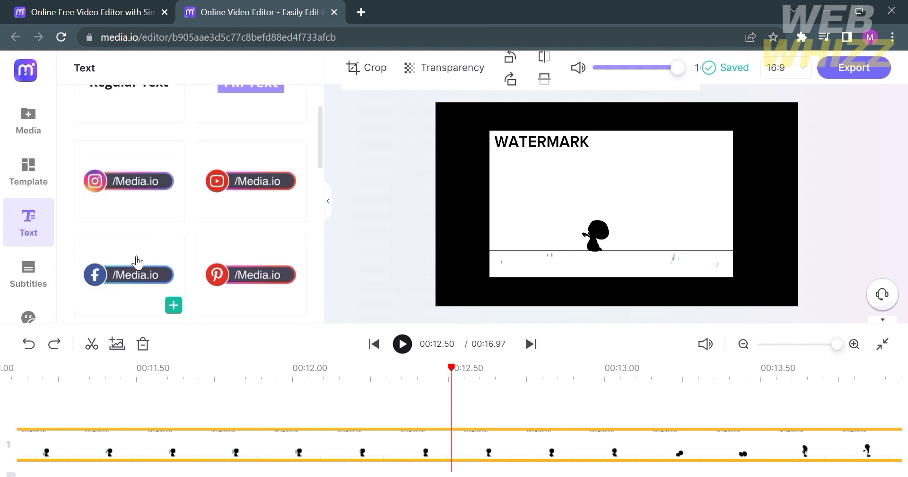
pyautogui.scroll(-2, 253, 176)
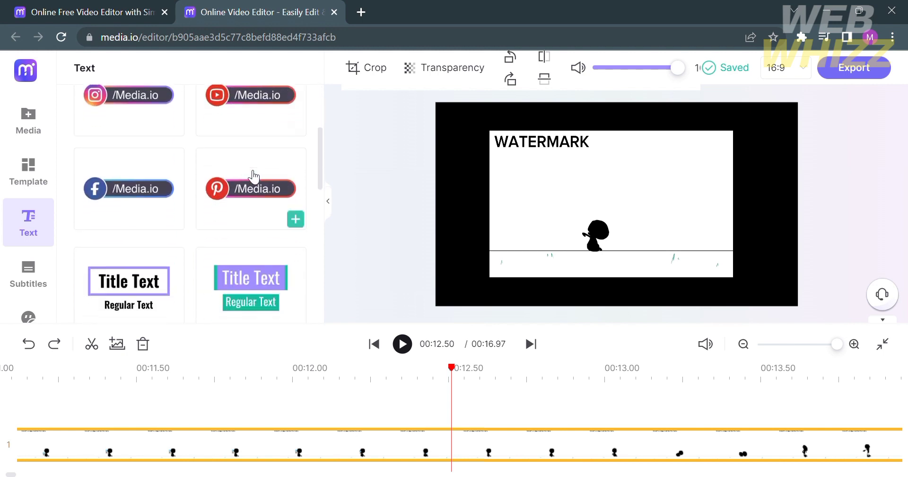
pyautogui.scroll(-5, 254, 177)
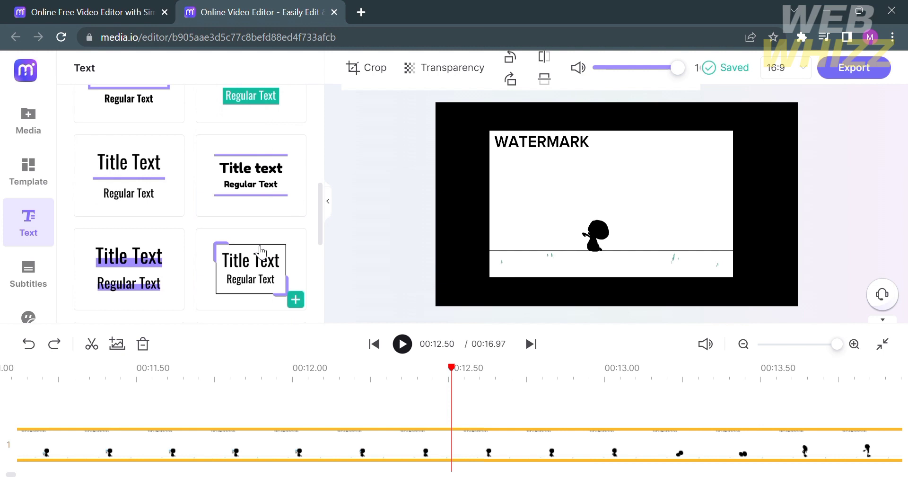
pyautogui.scroll(-5, 260, 250)
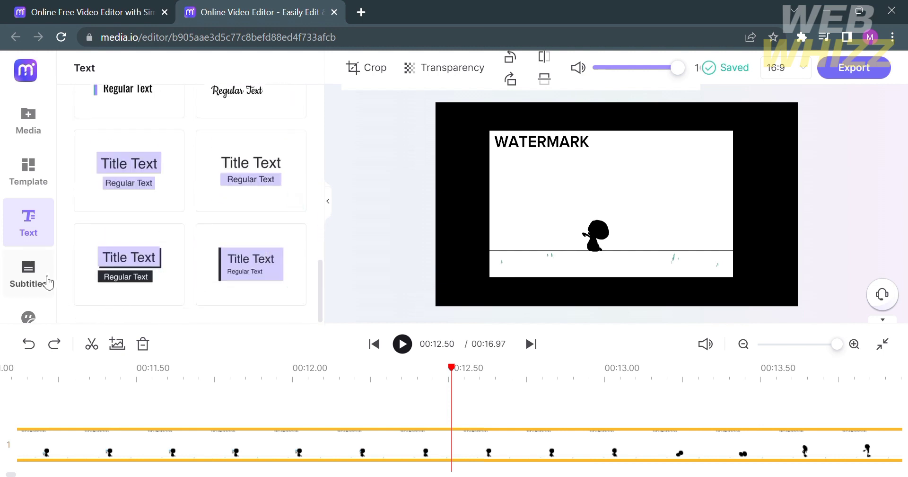
pyautogui.moveTo(270, 188)
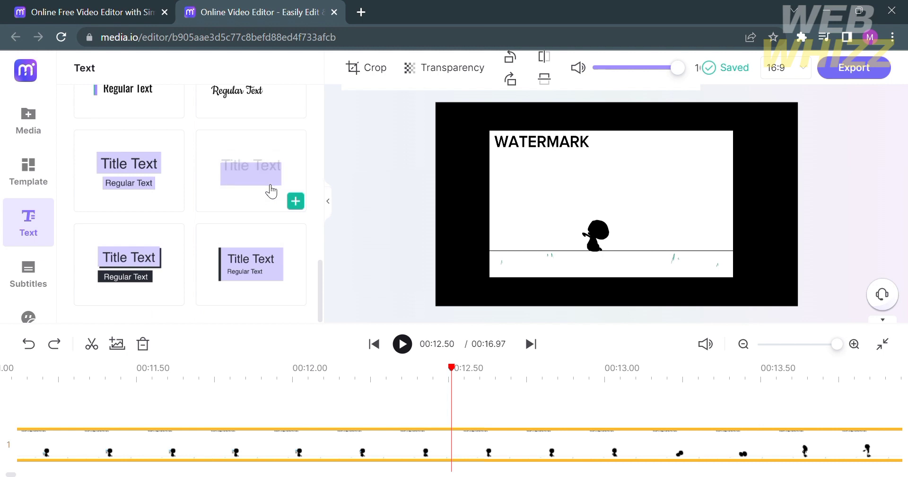
pyautogui.moveTo(269, 188); pyautogui.dragTo(642, 166)
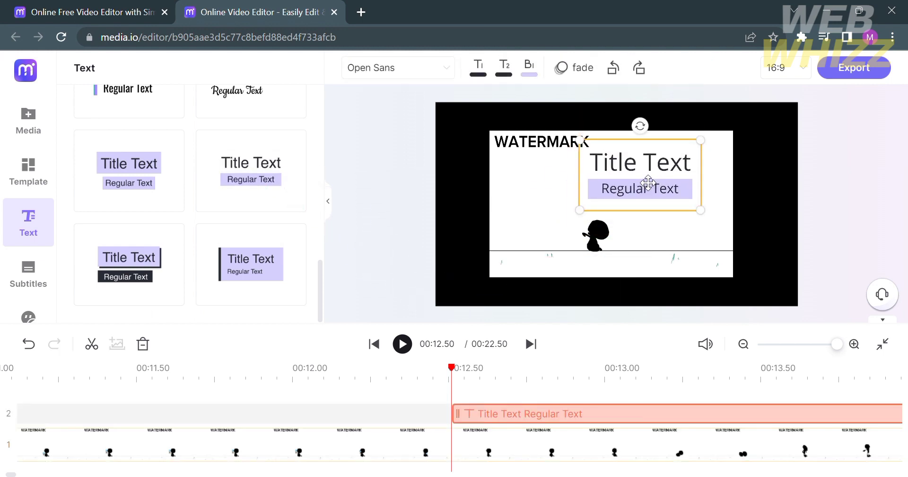
pyautogui.doubleClick(636, 163)
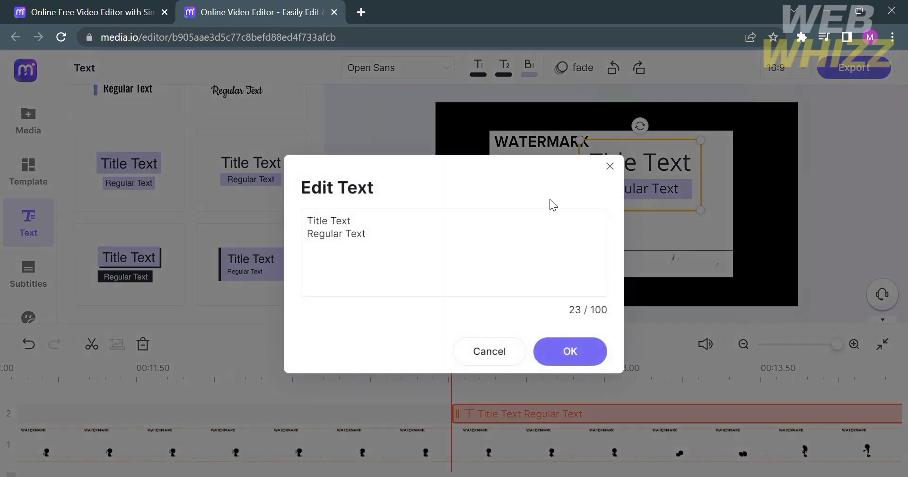
pyautogui.moveTo(477, 227); pyautogui.dragTo(291, 209)
pyautogui.write('WEBWHIZZ')
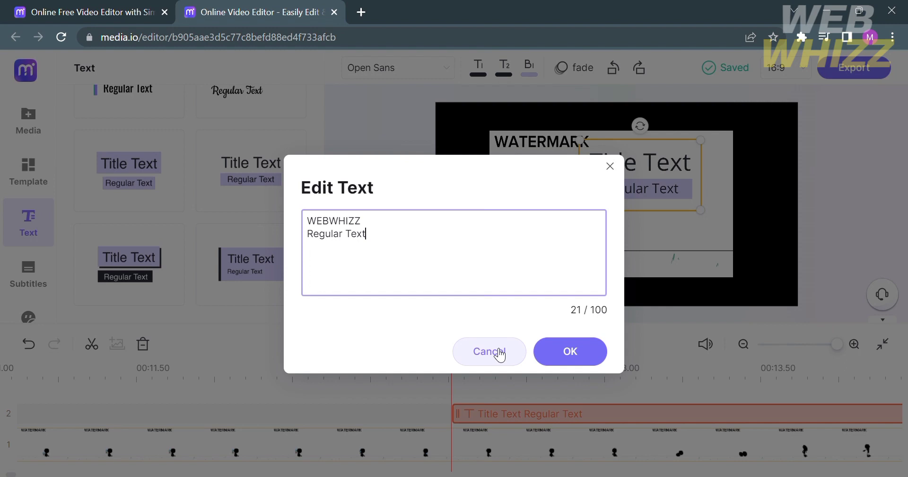
pyautogui.click(573, 353)
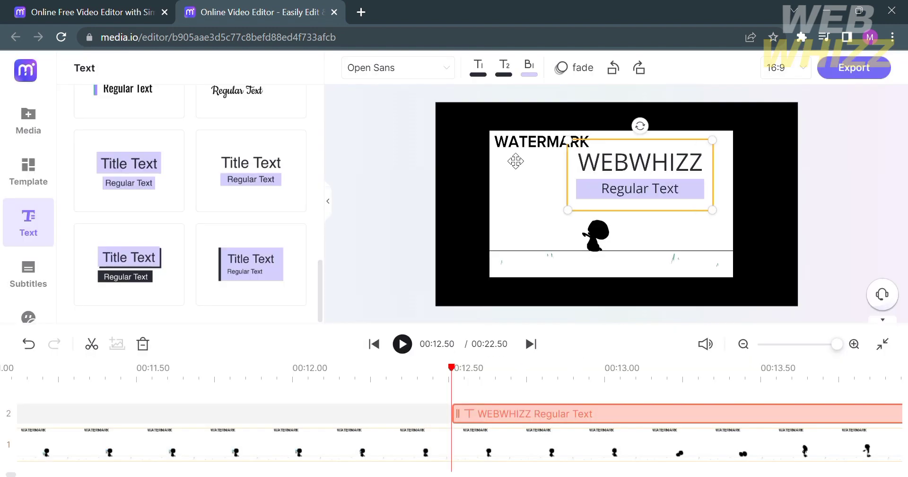
pyautogui.click(144, 335)
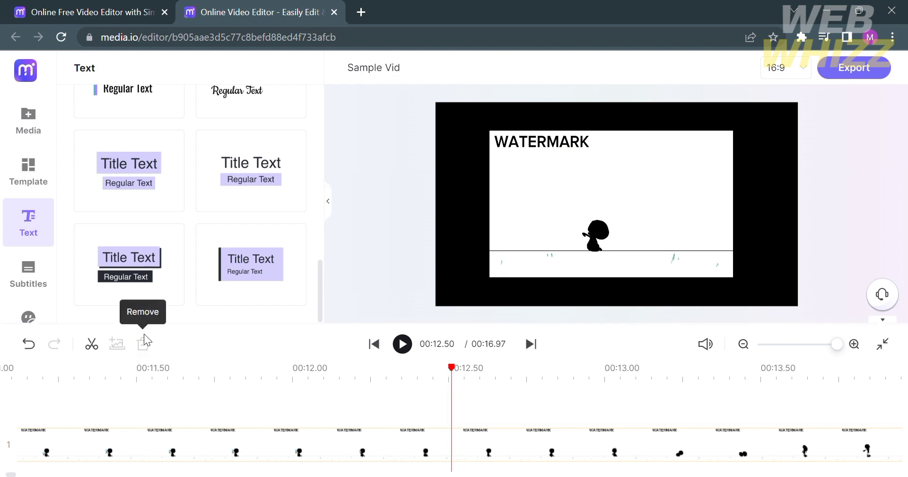
# Look at the Subtitles panel, then scroll the Element library down to the Holiday and Guidance graphics
pyautogui.click(29, 272)
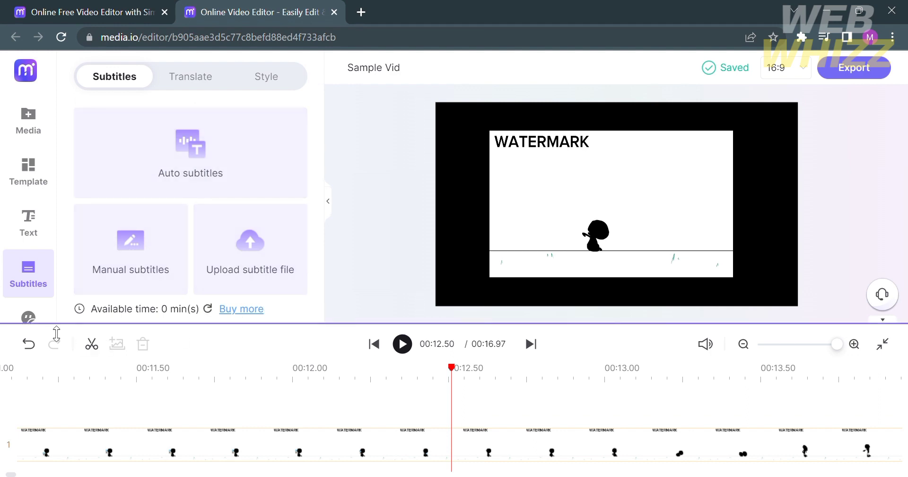
pyautogui.click(30, 313)
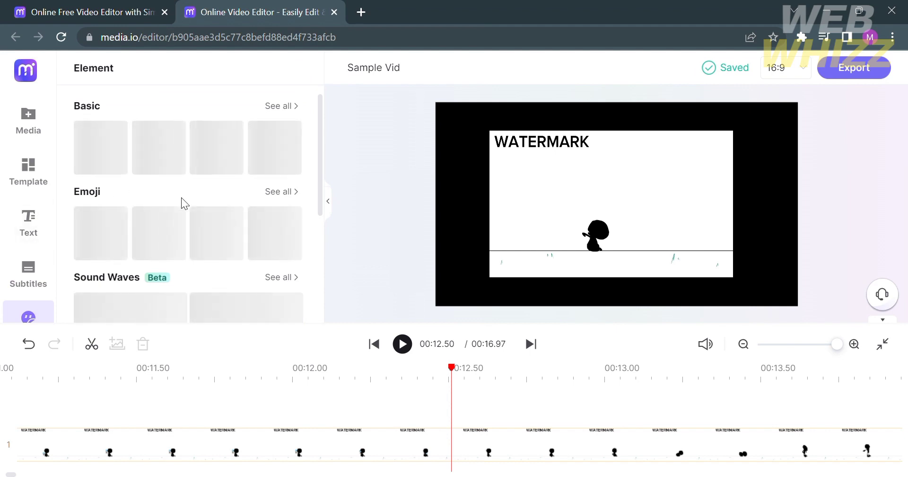
pyautogui.scroll(-1, 180, 197)
pyautogui.scroll(1, 181, 197)
pyautogui.scroll(-2, 181, 197)
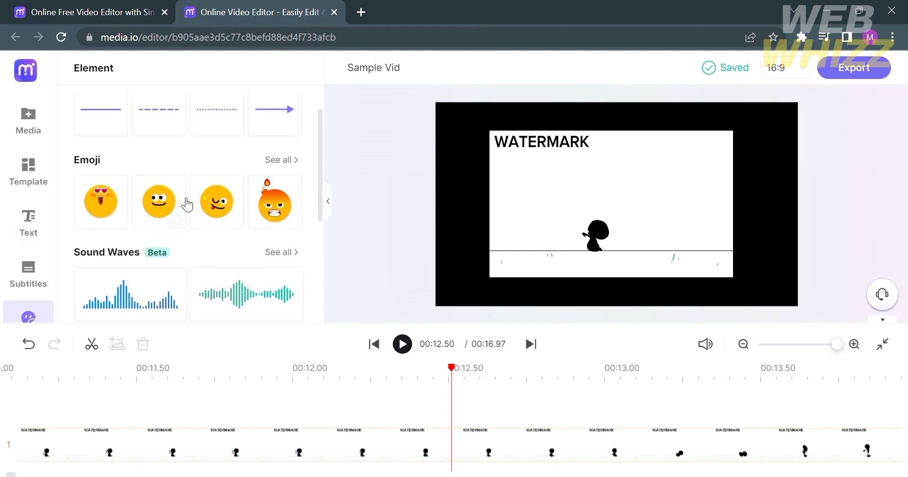
pyautogui.scroll(-3, 184, 202)
pyautogui.scroll(-1, 187, 204)
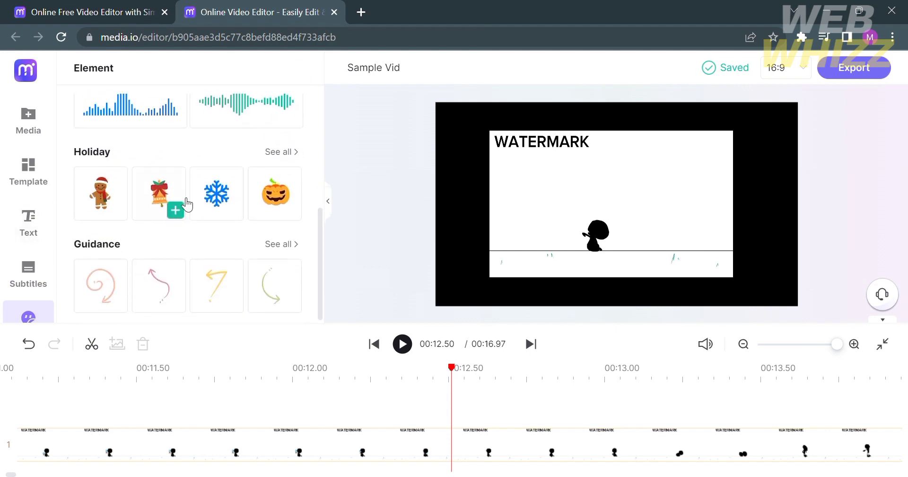
pyautogui.scroll(-3, 42, 275)
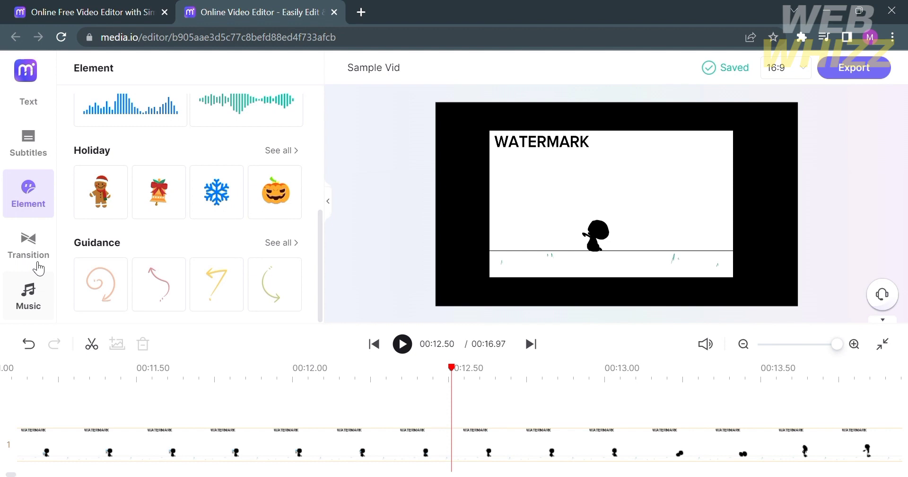
# Look at Transitions, then browse Music and its Sound Effect list down to clips like Access-29
pyautogui.click(37, 266)
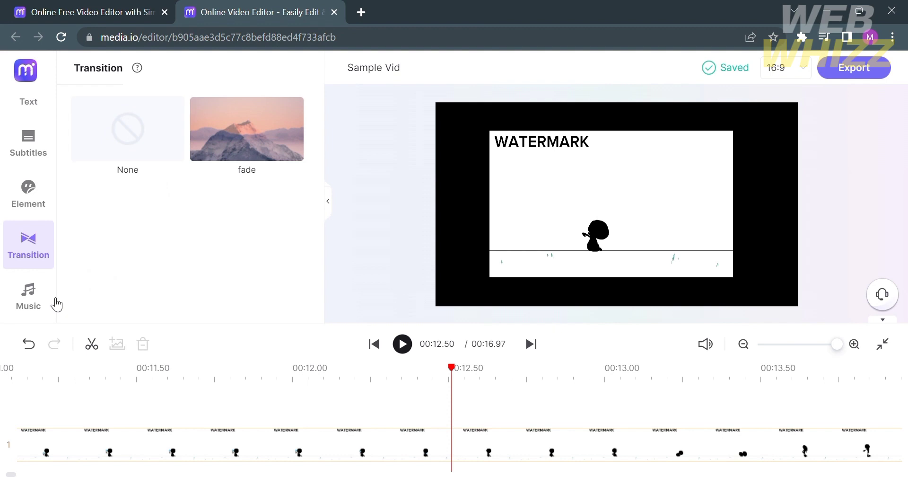
pyautogui.click(43, 304)
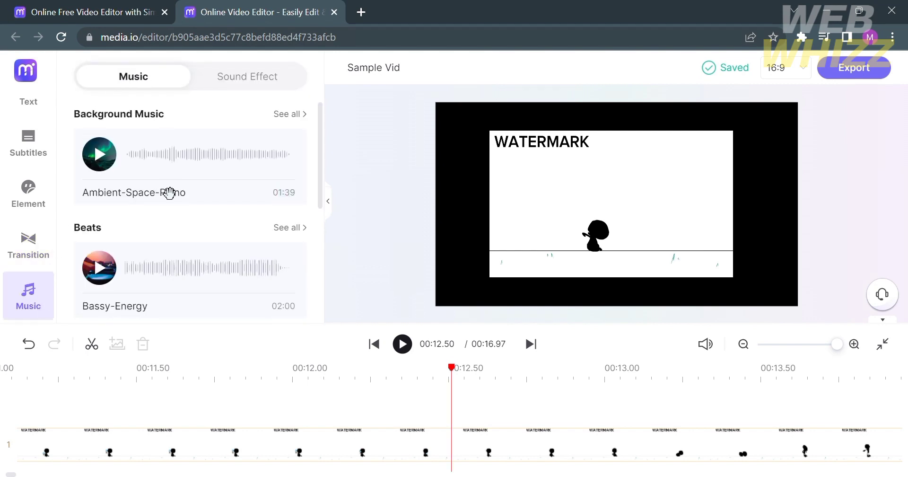
pyautogui.scroll(-1, 162, 191)
pyautogui.scroll(-4, 161, 190)
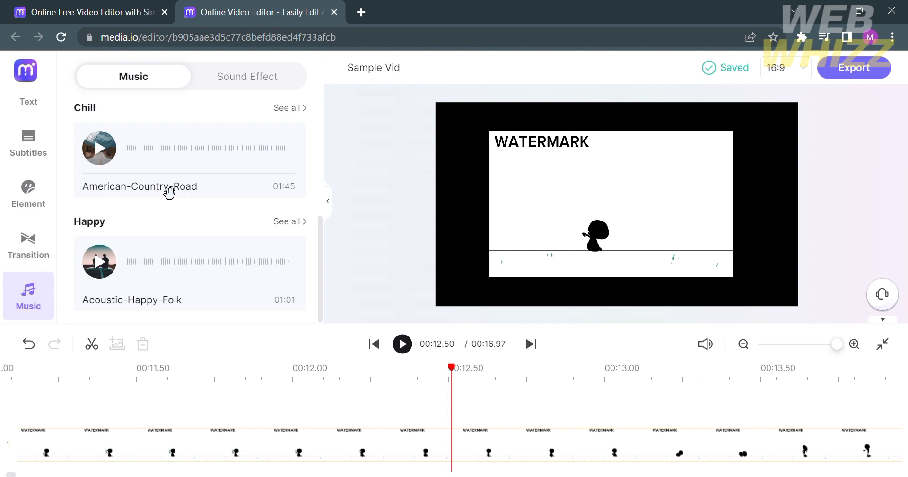
pyautogui.scroll(2, 161, 189)
pyautogui.scroll(3, 160, 185)
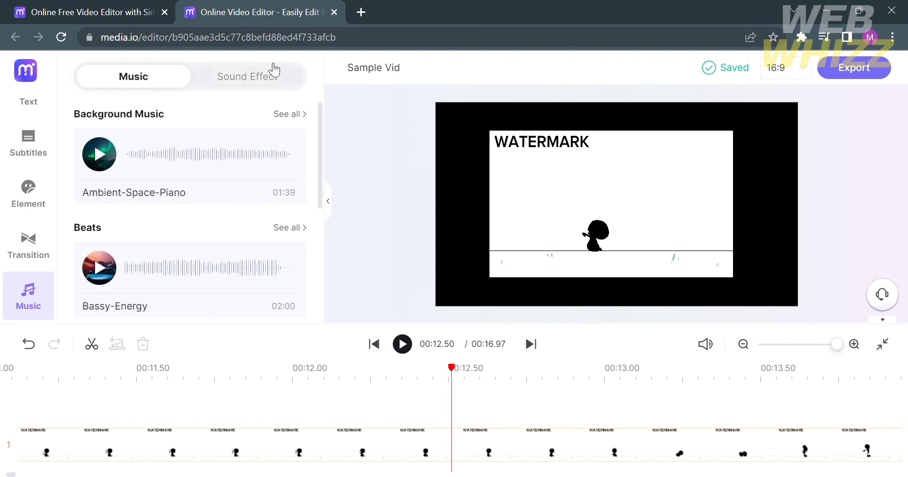
pyautogui.click(273, 84)
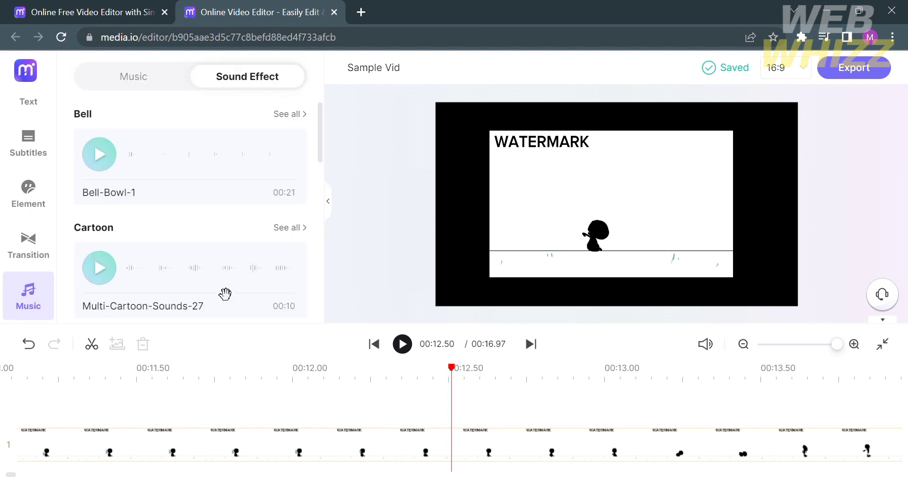
pyautogui.scroll(-10, 222, 291)
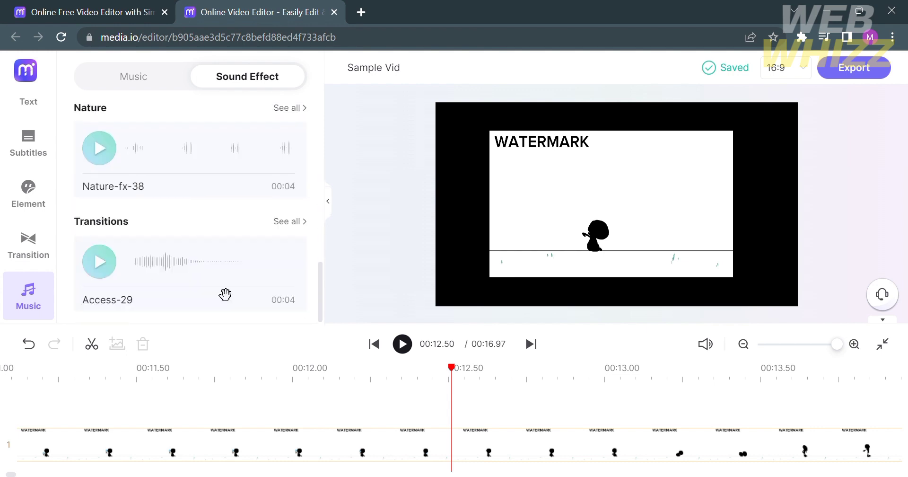
pyautogui.click(888, 71)
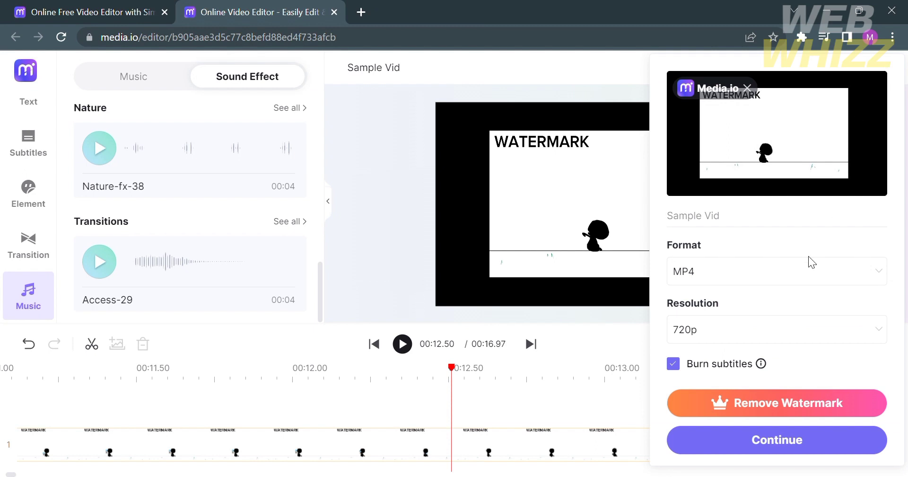
pyautogui.click(792, 340)
pyautogui.click(792, 346)
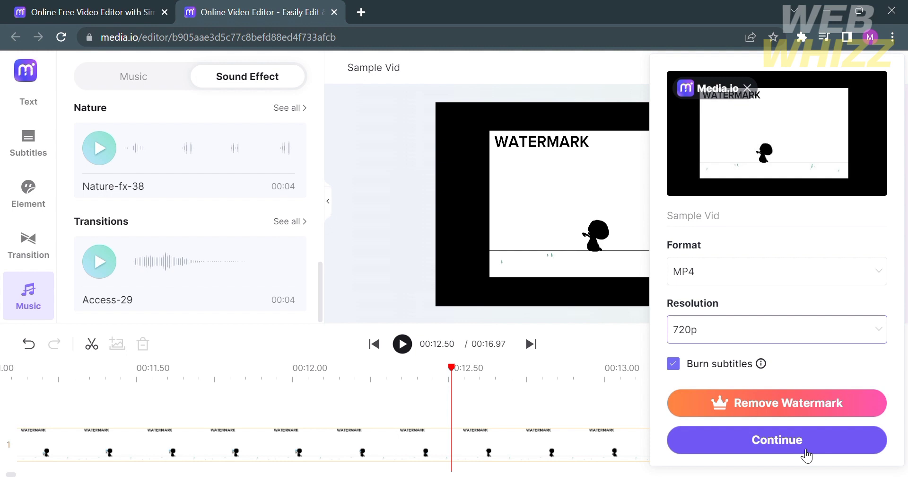
pyautogui.click(594, 409)
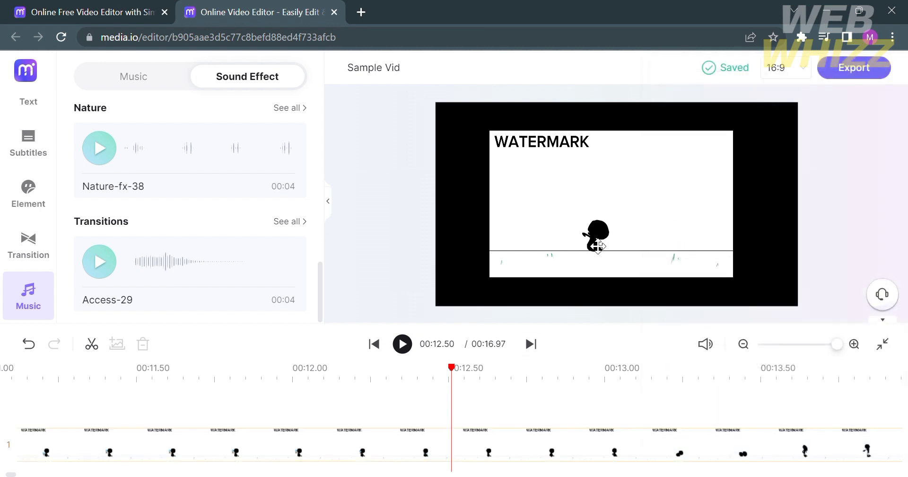